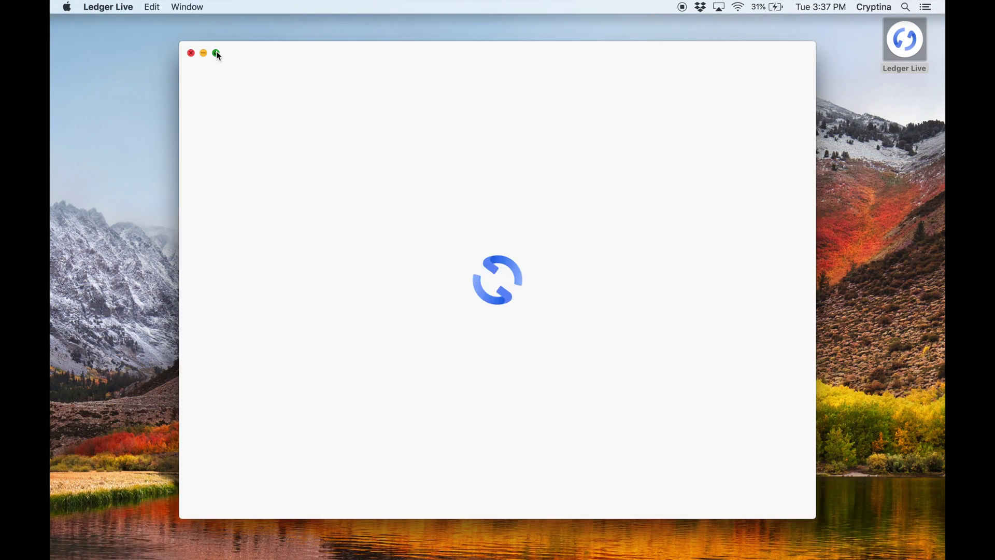
Maximize Ledger Live and start setup with an already initialized Ledger Nano S
{"action": "left_click", "coordinate": [216, 52]}
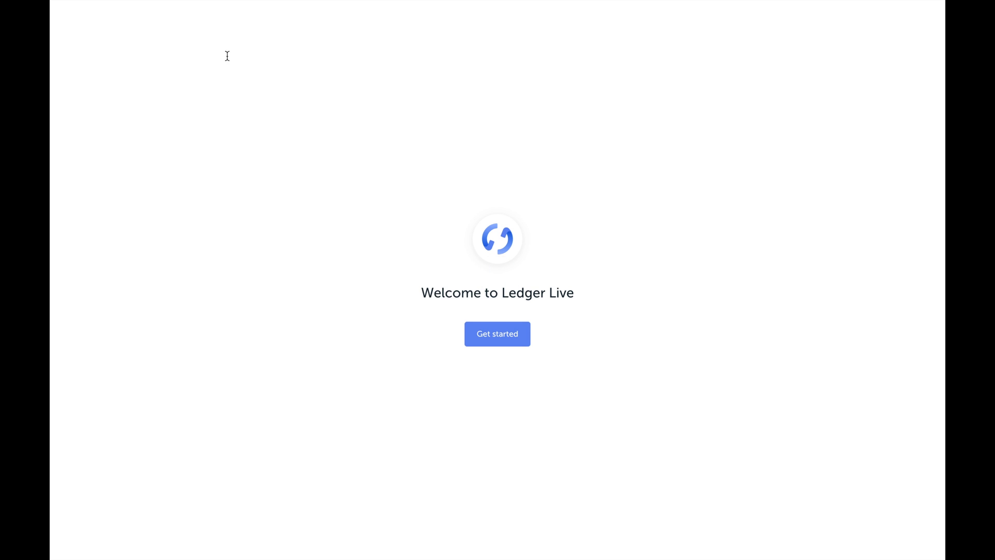
{"action": "left_click", "coordinate": [473, 329]}
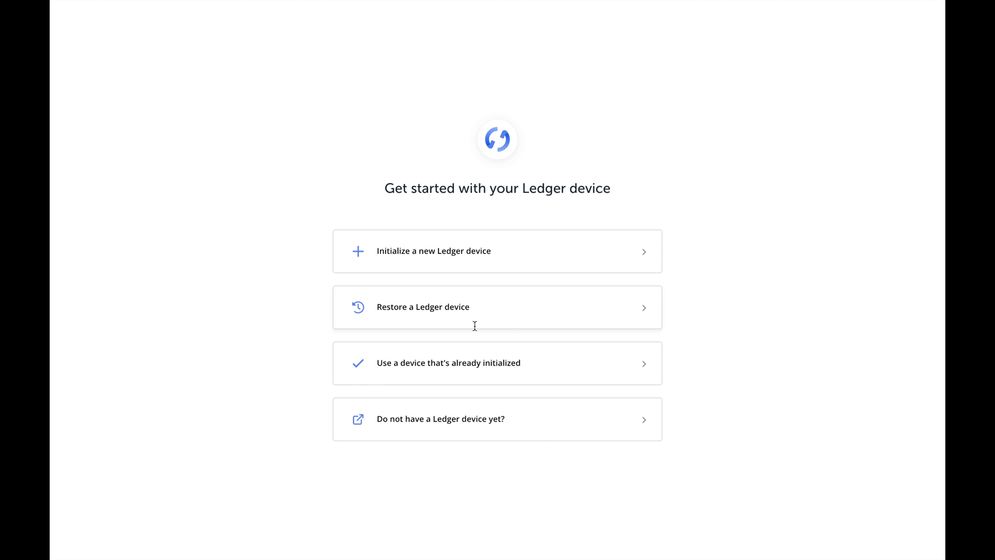
{"action": "left_click", "coordinate": [547, 373]}
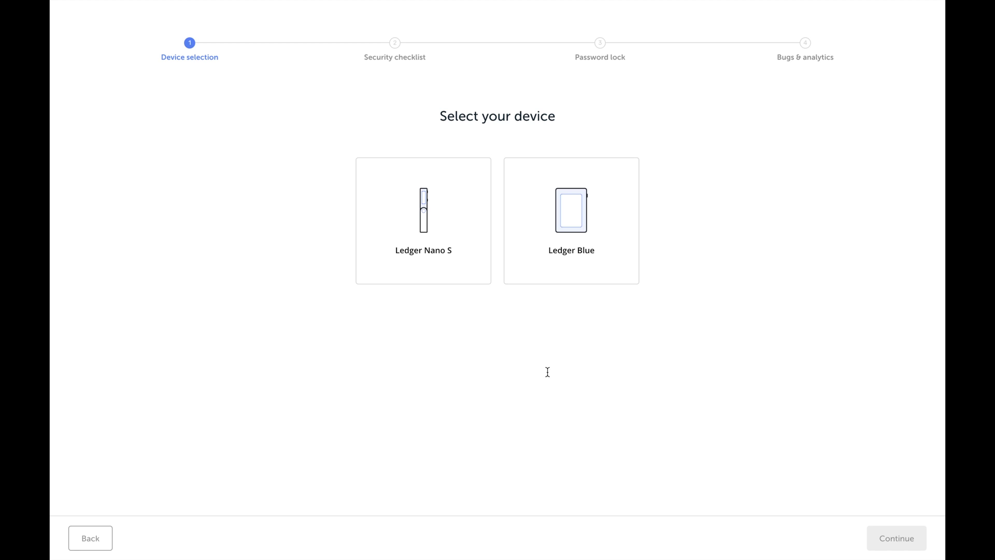
{"action": "left_click", "coordinate": [448, 226]}
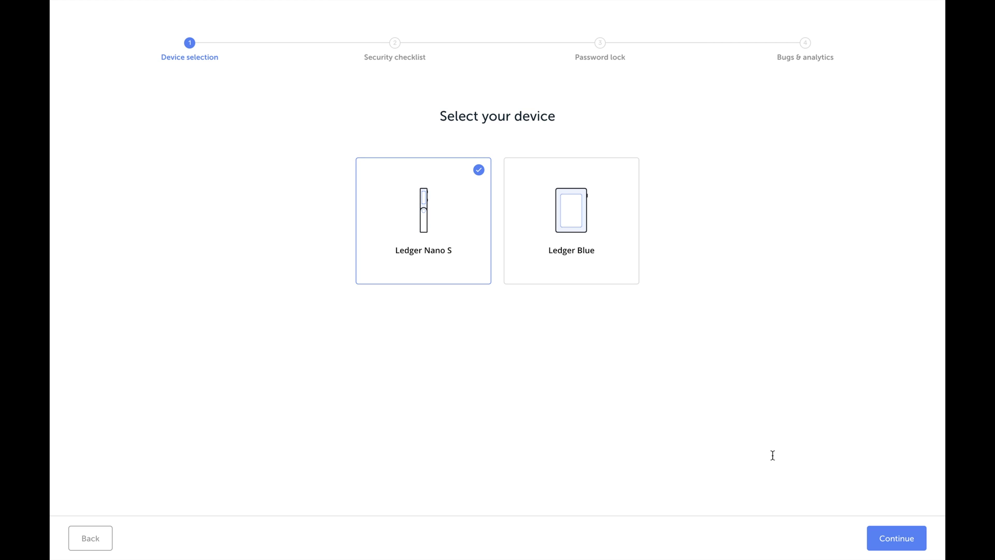
Answer Yes to the PIN and recovery phrase questions and pass the genuine device check
{"action": "left_click", "coordinate": [878, 538]}
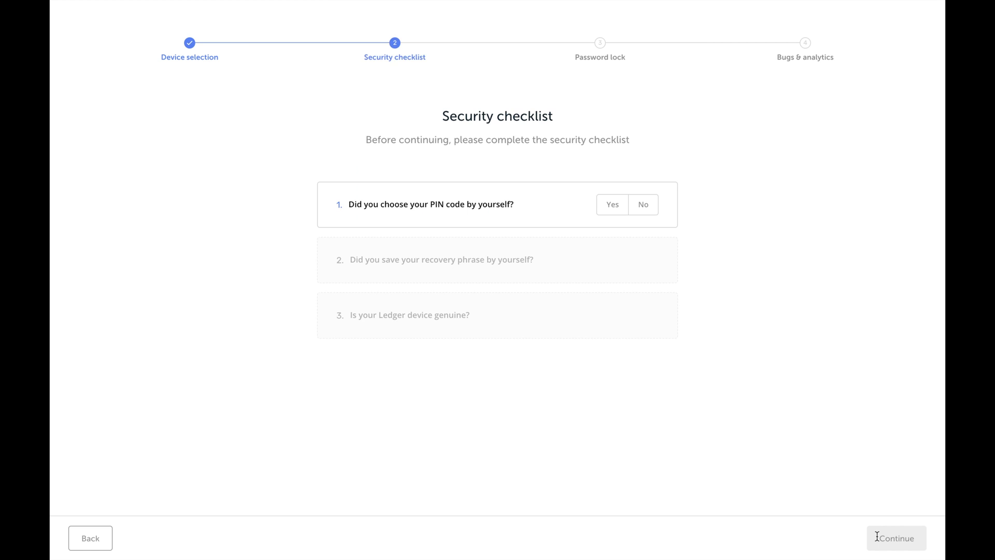
{"action": "left_click", "coordinate": [608, 212]}
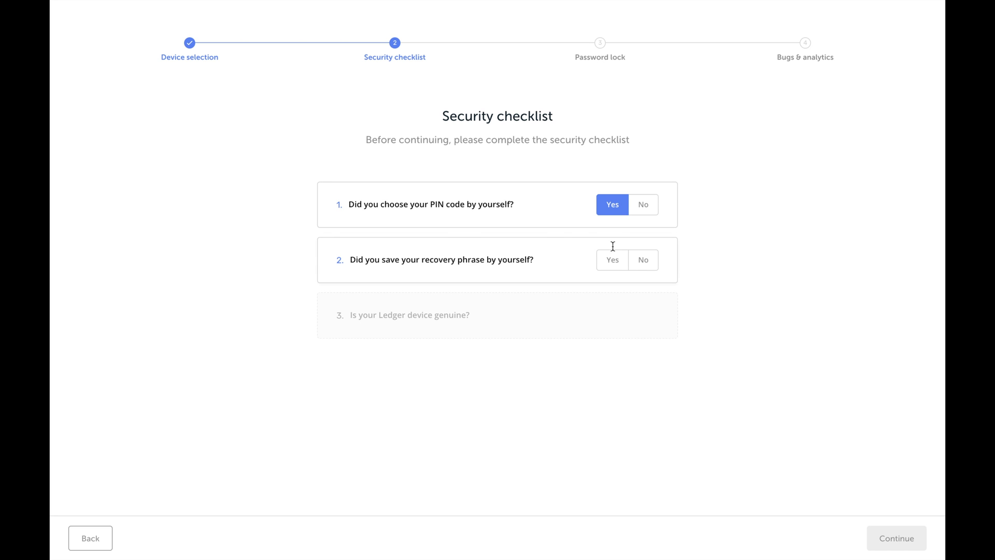
{"action": "left_click", "coordinate": [614, 264]}
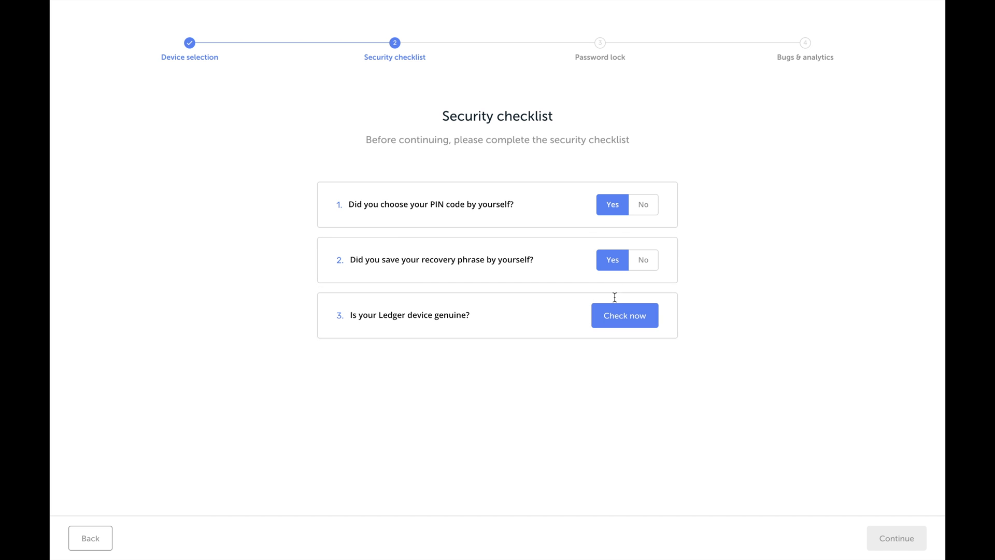
{"action": "left_click", "coordinate": [619, 321]}
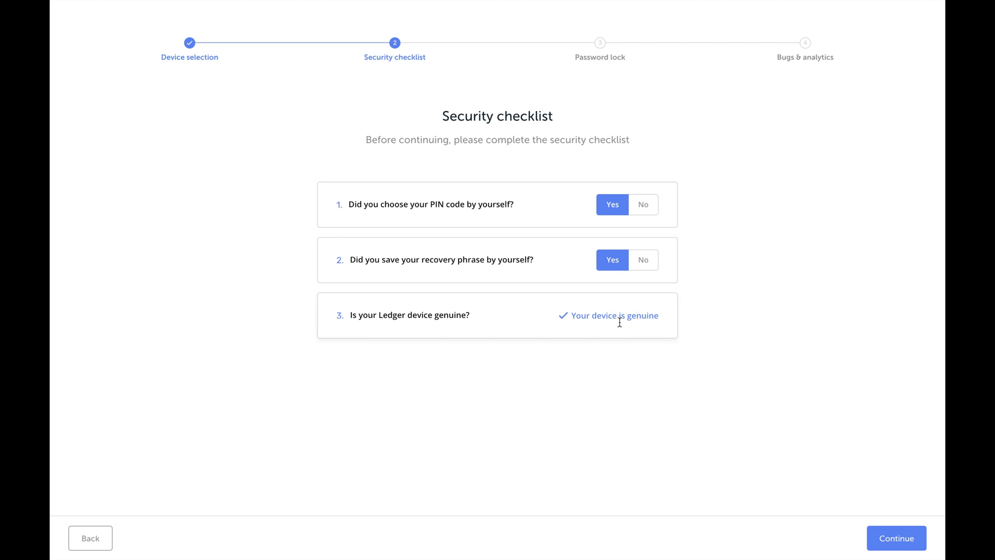
{"action": "left_click", "coordinate": [907, 545]}
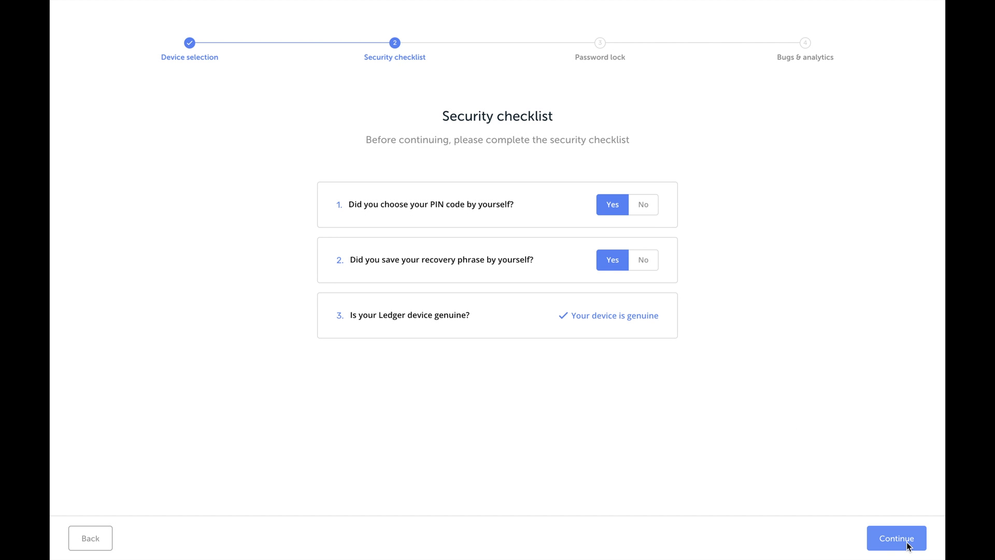
Set and confirm a password lock, keep default analytics, and open the empty portfolio
{"action": "left_click", "coordinate": [906, 544]}
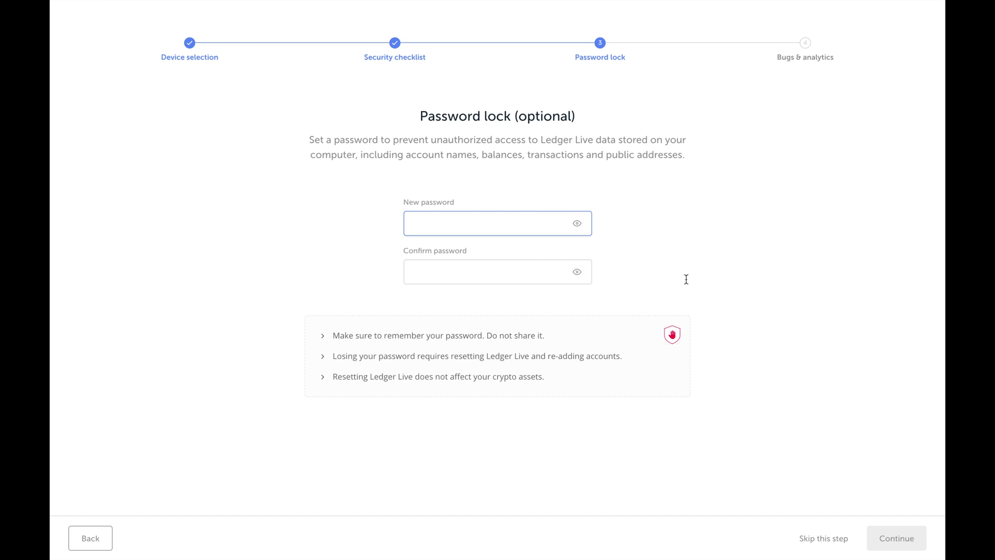
{"action": "key", "text": "Tab"}
{"action": "type", "text": "aaaa"}
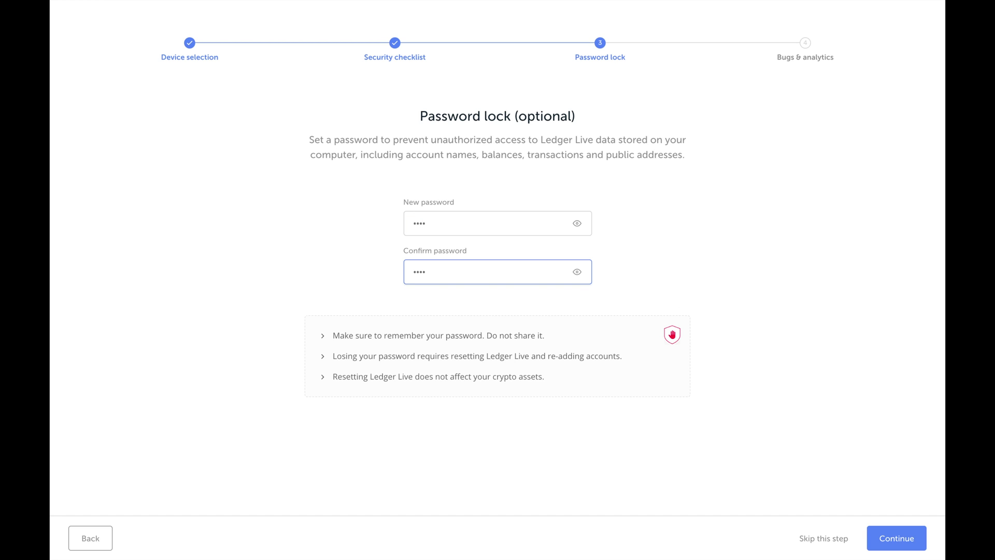
{"action": "left_click", "coordinate": [875, 547]}
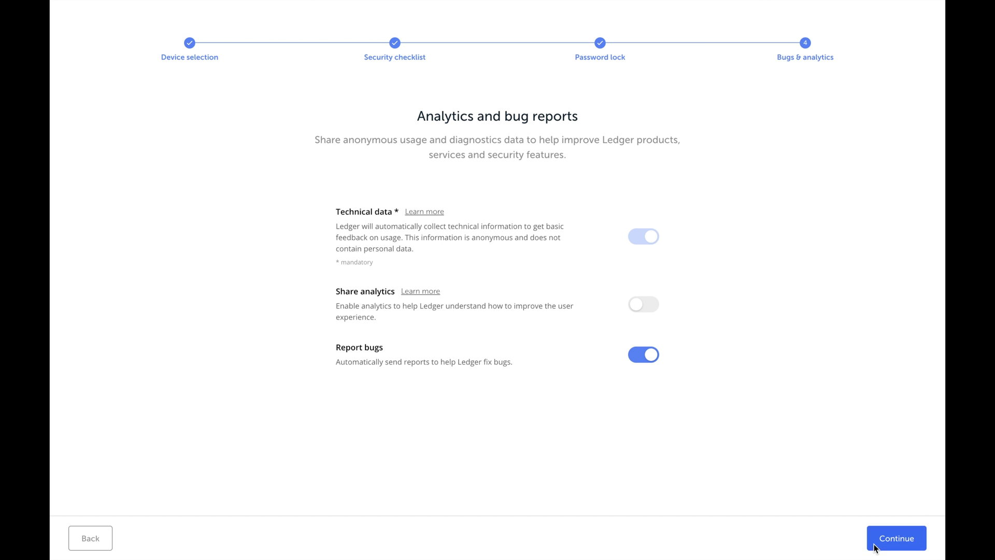
{"action": "left_click", "coordinate": [875, 547]}
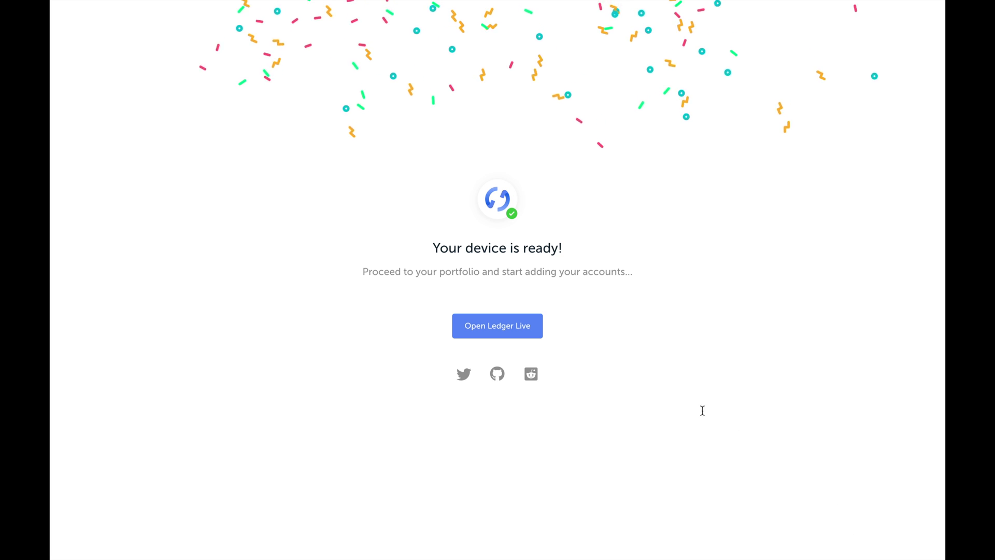
{"action": "left_click", "coordinate": [541, 335]}
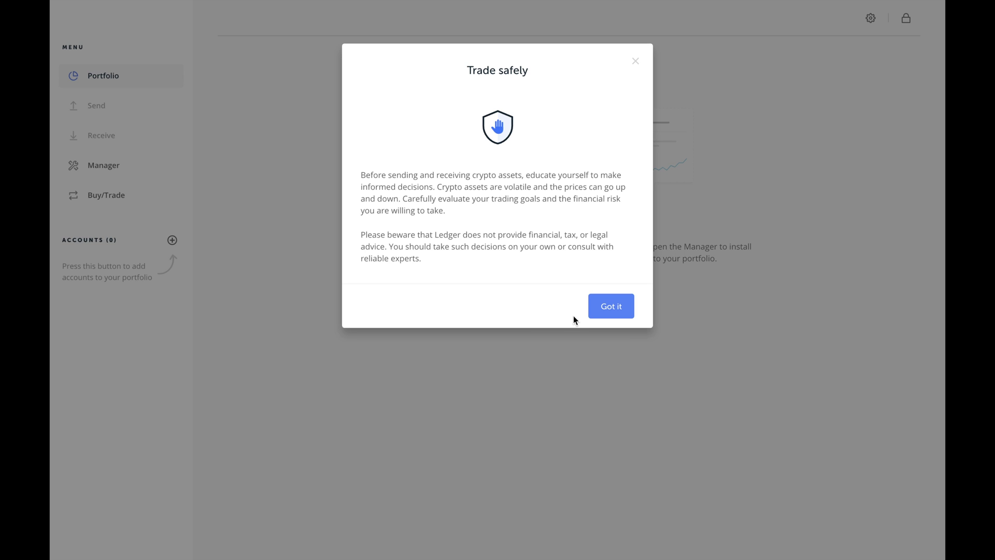
Install the Particl app on the Nano S through Manager, then launch Particl Core
{"action": "left_click", "coordinate": [592, 310]}
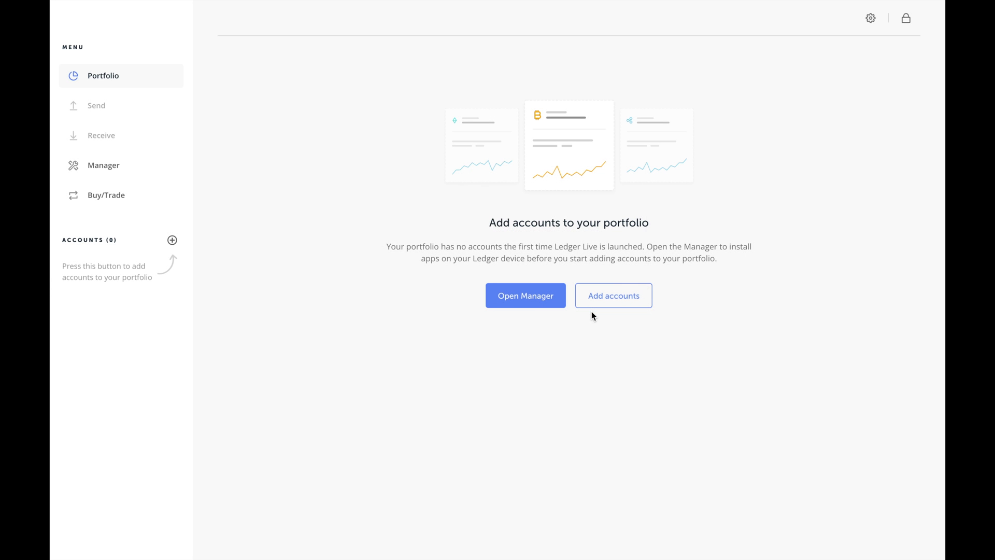
{"action": "left_click", "coordinate": [548, 301]}
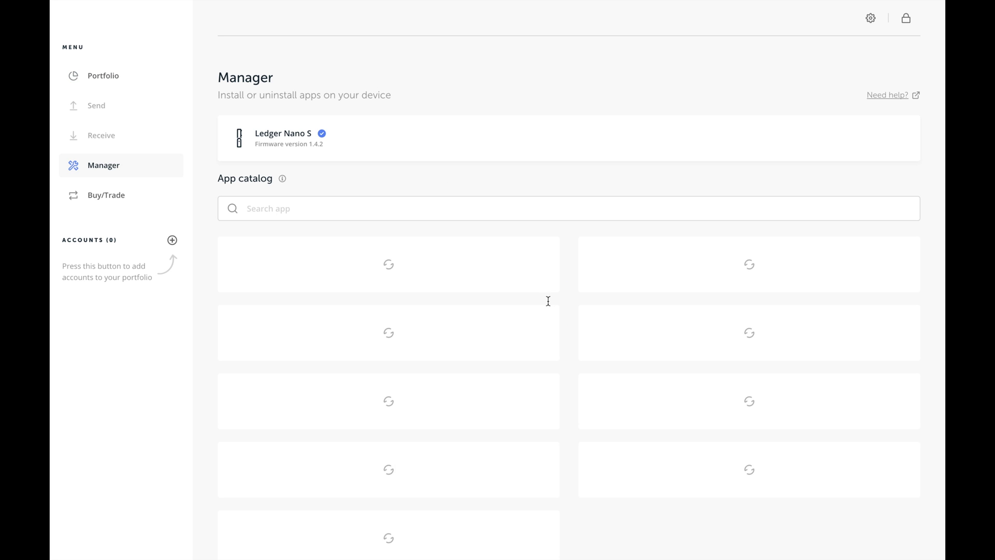
{"action": "left_click", "coordinate": [450, 209]}
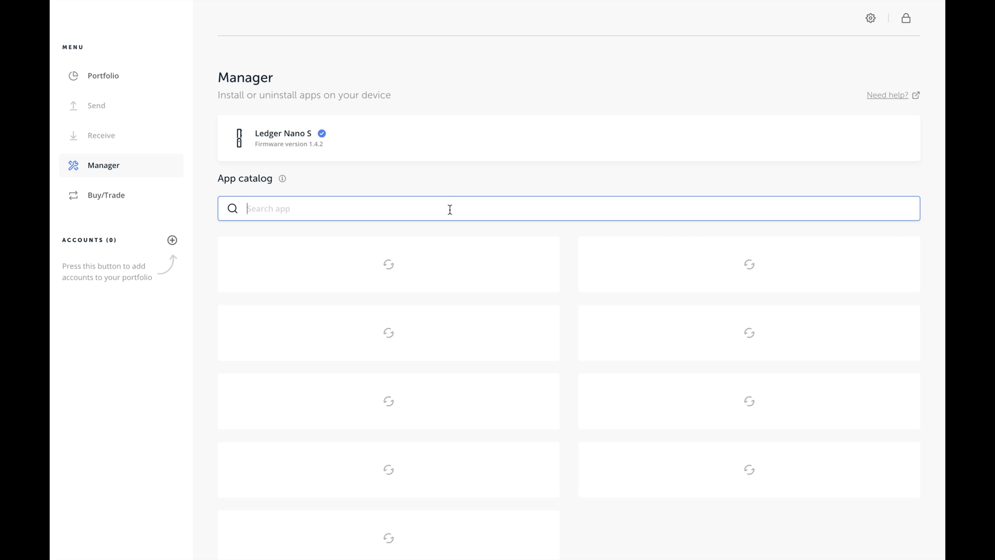
{"action": "type", "text": "particl"}
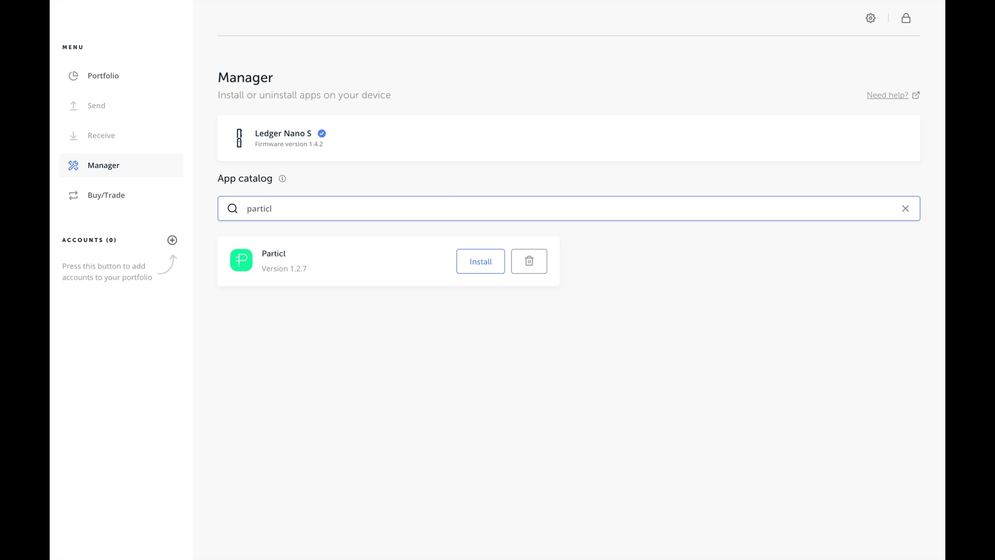
{"action": "left_click", "coordinate": [480, 268]}
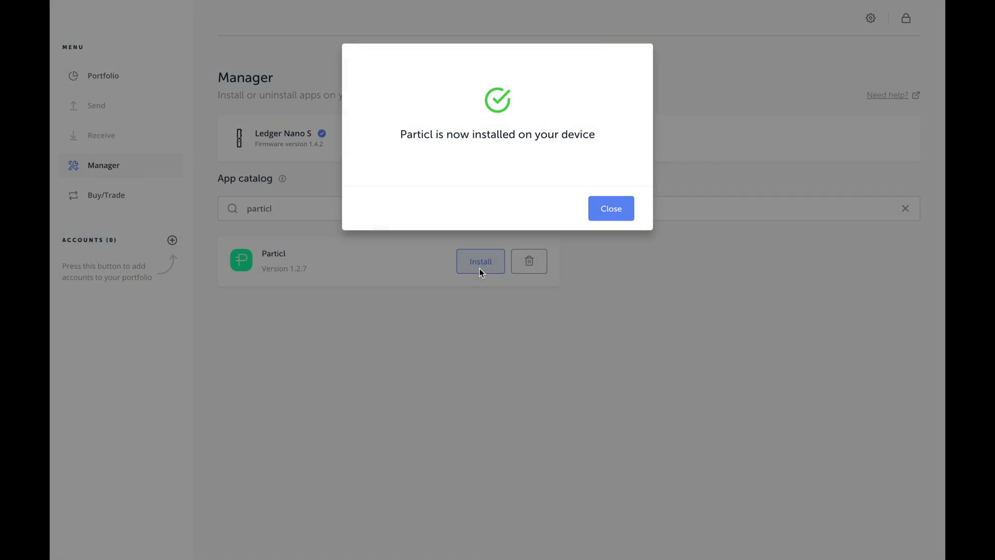
{"action": "left_click", "coordinate": [607, 213]}
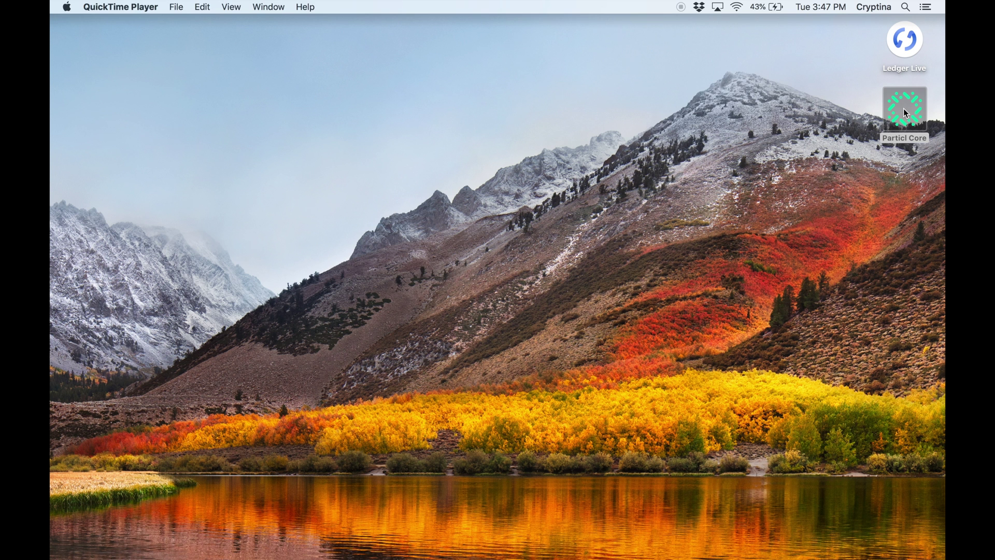
{"action": "double_click", "coordinate": [903, 108]}
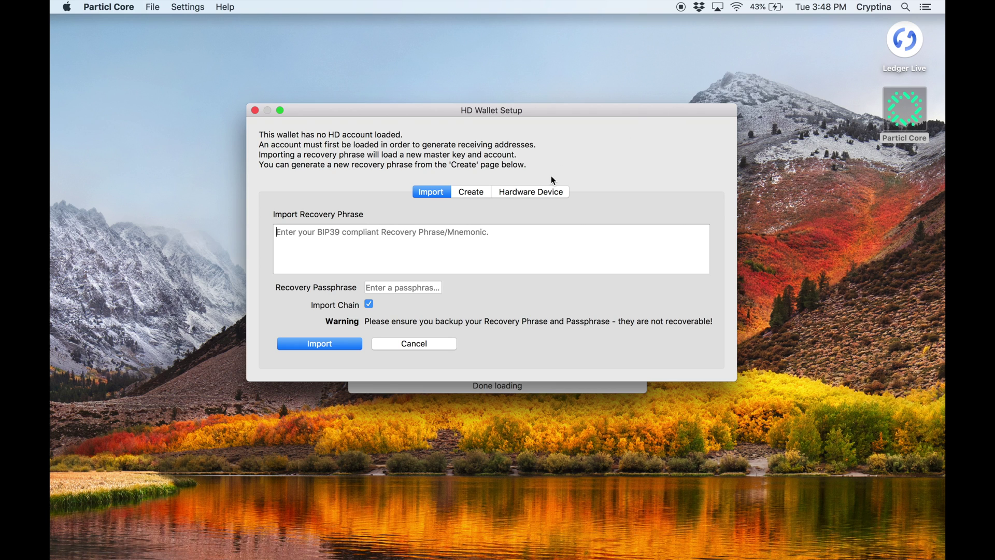
Switch HD Wallet Setup to the Hardware Device import page
{"action": "left_click", "coordinate": [533, 196]}
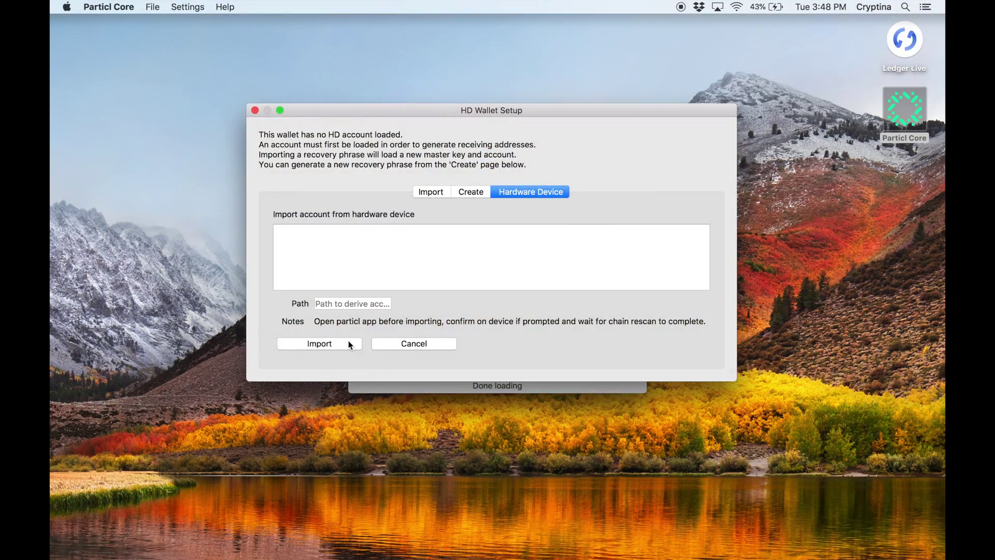
Import the Particl account from the Ledger Nano S into Particl Core
{"action": "left_click", "coordinate": [351, 344]}
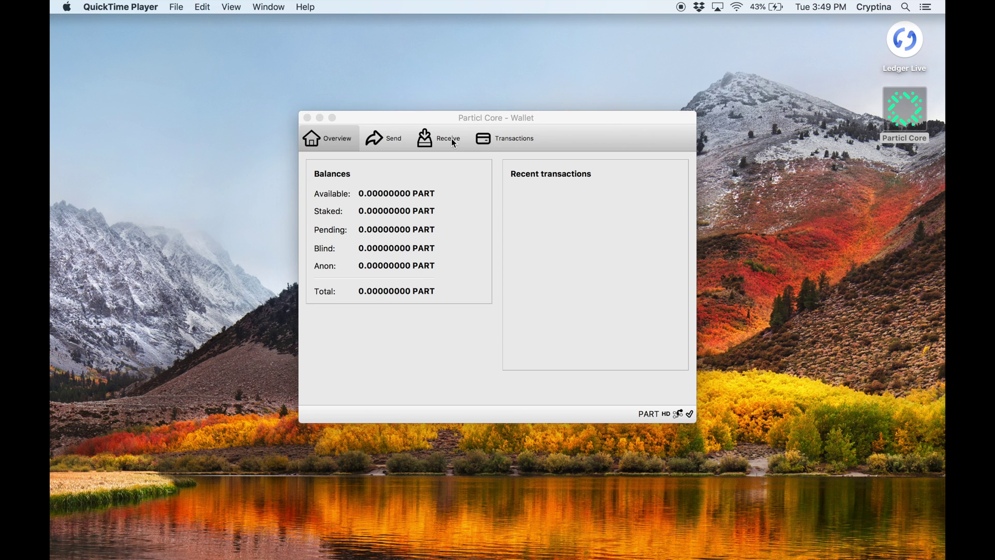
Request a payment to a new Standard address labelled 'Tutorial'
{"action": "left_click", "coordinate": [452, 138]}
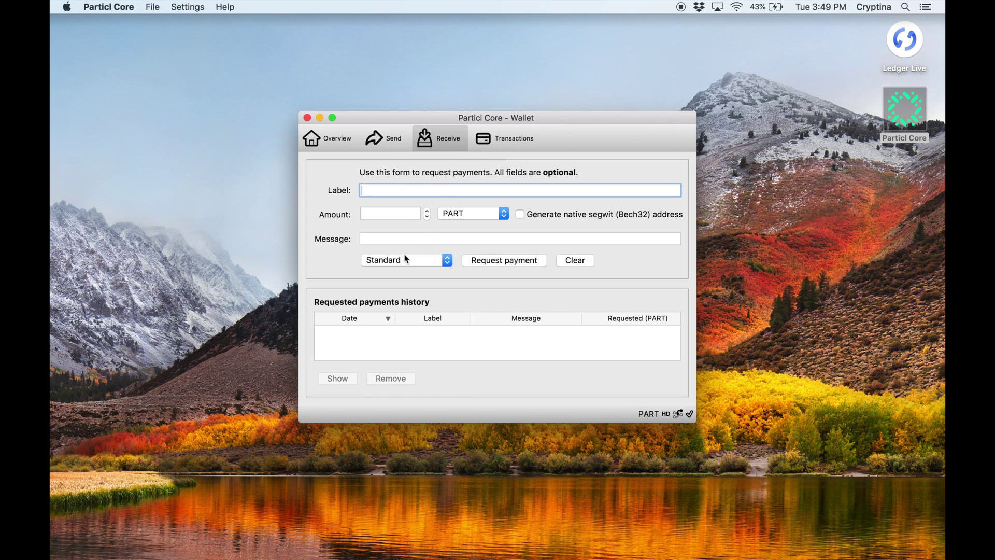
{"action": "left_click", "coordinate": [371, 263]}
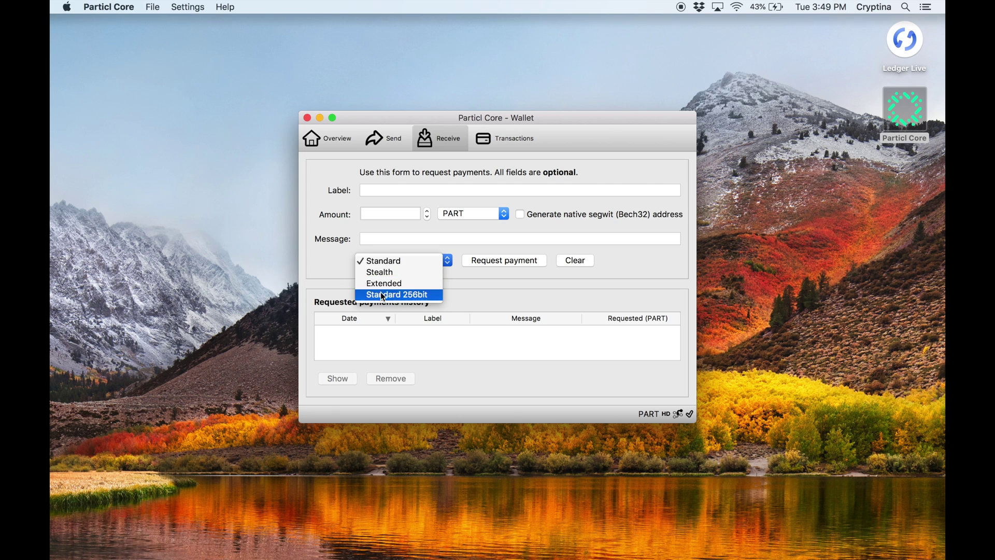
{"action": "left_click", "coordinate": [385, 255]}
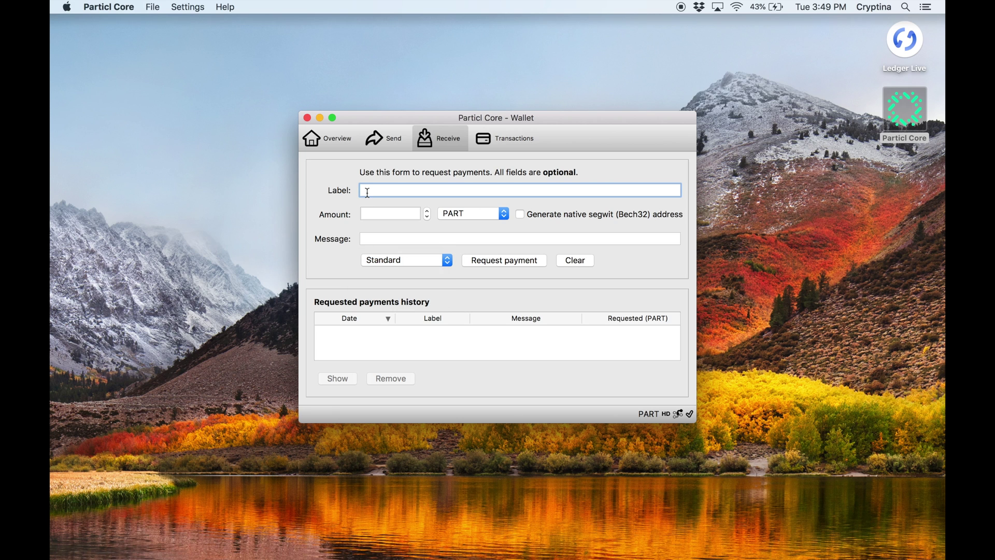
{"action": "type", "text": "Tutorial"}
{"action": "left_click", "coordinate": [524, 264]}
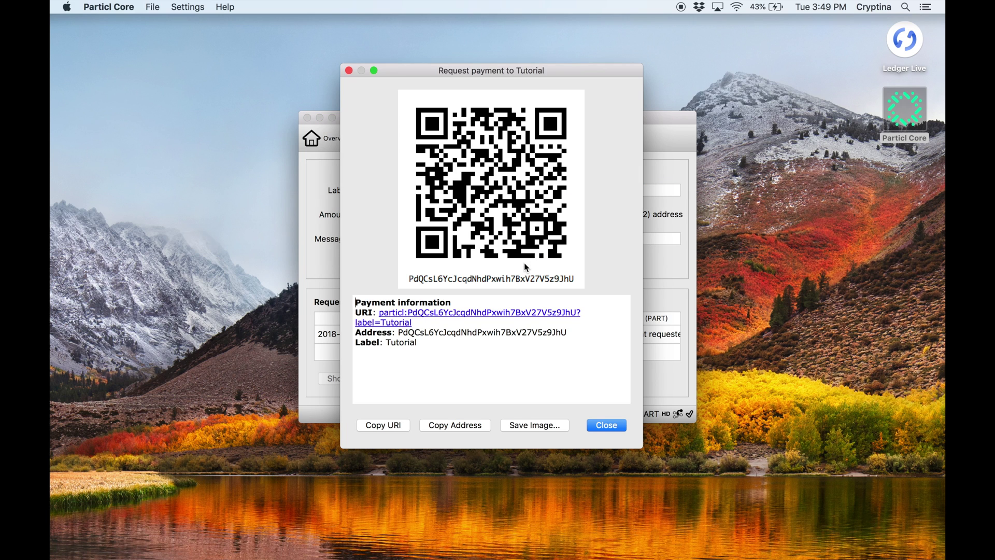
Copy the Tutorial receiving address and close the request details
{"action": "double_click", "coordinate": [465, 334]}
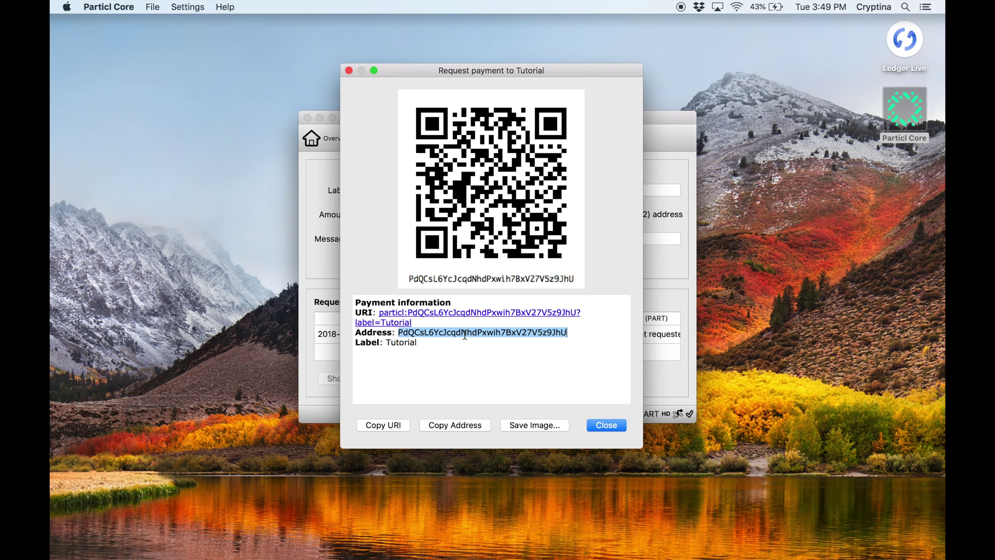
{"action": "right_click", "coordinate": [466, 336]}
{"action": "left_click", "coordinate": [473, 342]}
{"action": "left_click", "coordinate": [598, 426]}
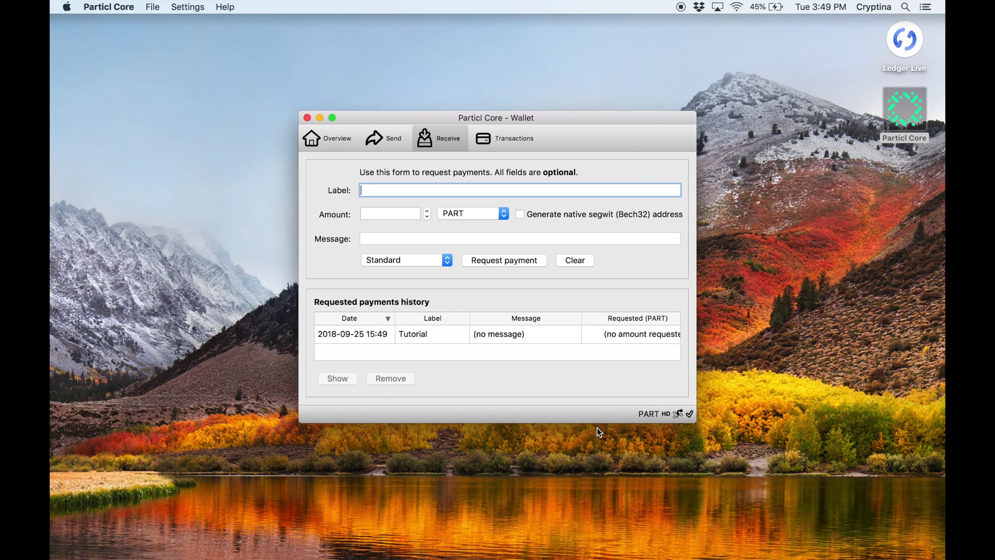
Check the 5 PART balance, open the Debug console, and bring TextEdit forward
{"action": "left_click", "coordinate": [348, 139]}
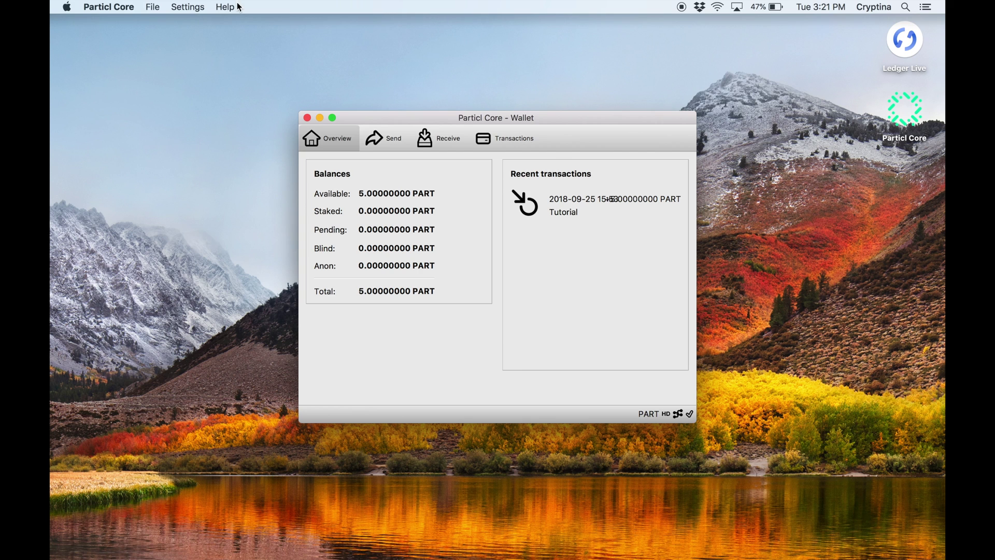
{"action": "left_click", "coordinate": [231, 8]}
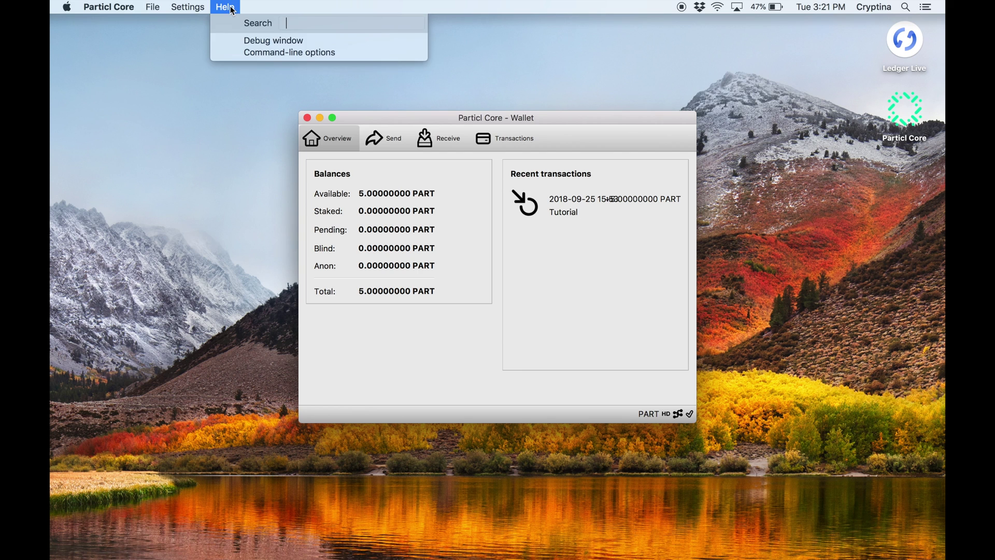
{"action": "left_click", "coordinate": [318, 40]}
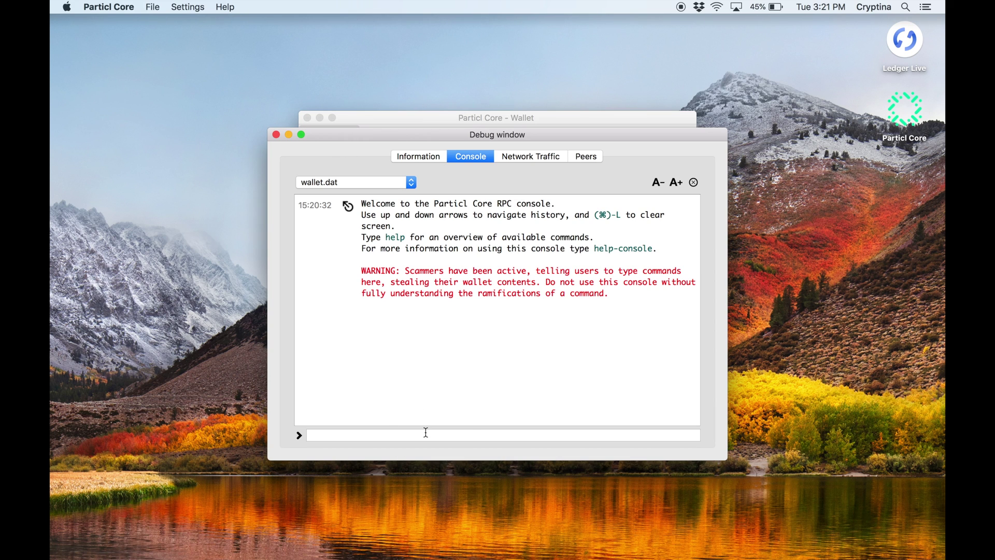
{"action": "mouse_move", "coordinate": [466, 546]}
{"action": "left_click", "coordinate": [555, 546]}
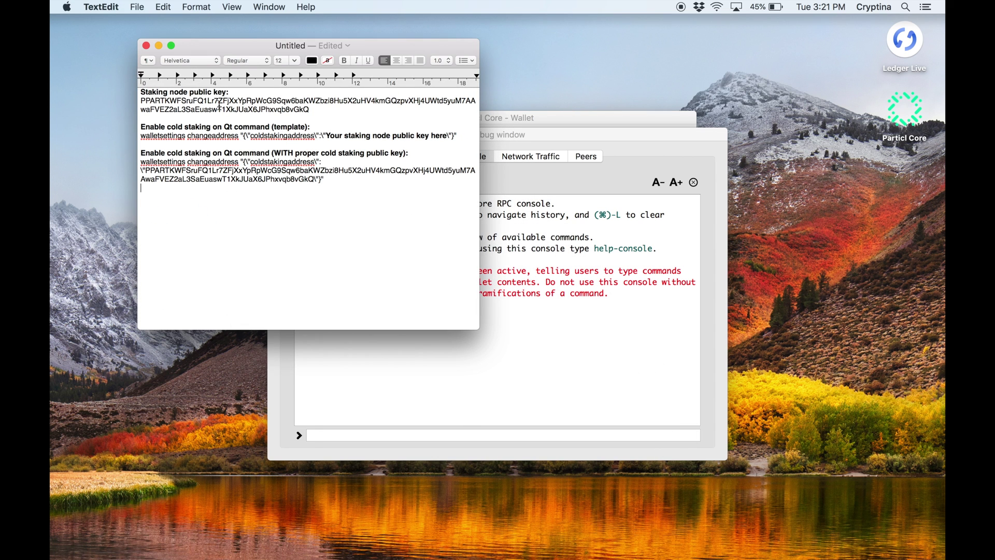
Copy the finished walletsettings cold staking command from the TextEdit note
{"action": "triple_click", "coordinate": [206, 91]}
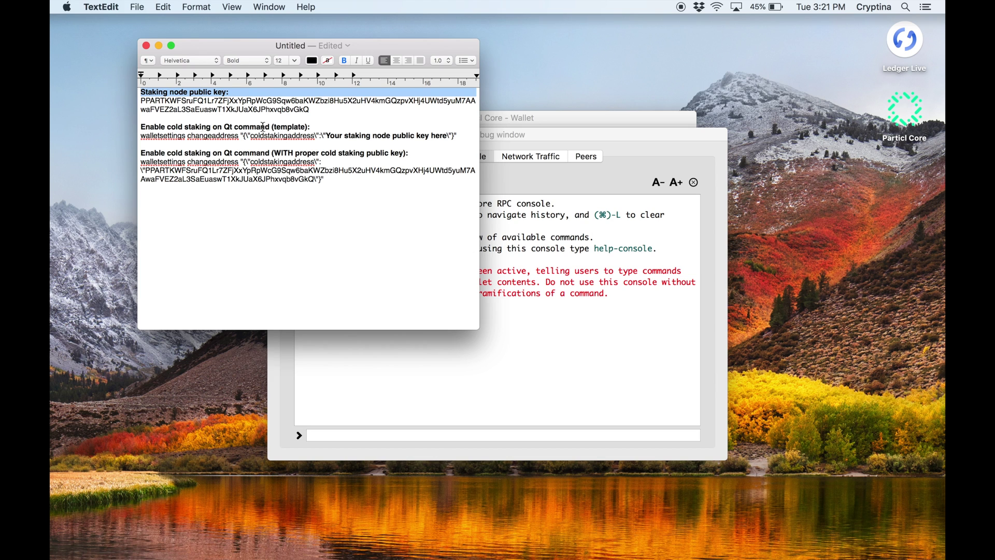
{"action": "left_click_drag", "start_coordinate": [273, 127], "coordinate": [448, 134]}
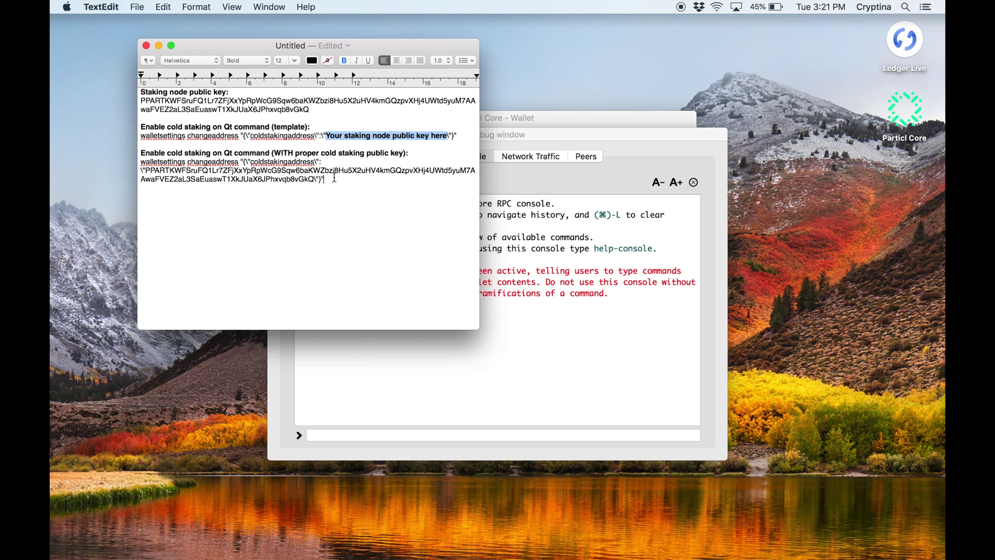
{"action": "left_click_drag", "start_coordinate": [335, 178], "coordinate": [141, 166]}
{"action": "right_click", "coordinate": [182, 178]}
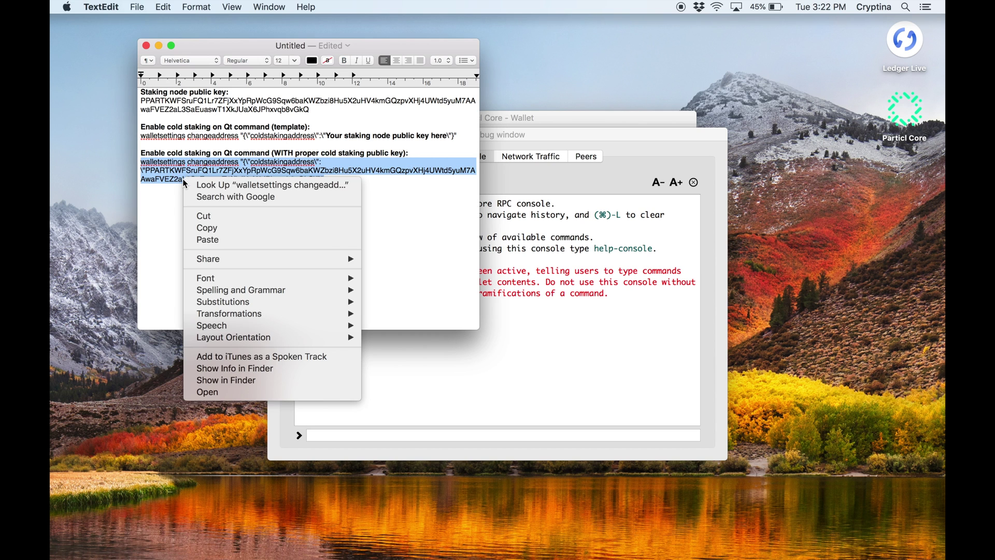
{"action": "left_click", "coordinate": [215, 228]}
Paste the walletsettings command into the Particl Core console and run it
{"action": "left_click", "coordinate": [520, 304]}
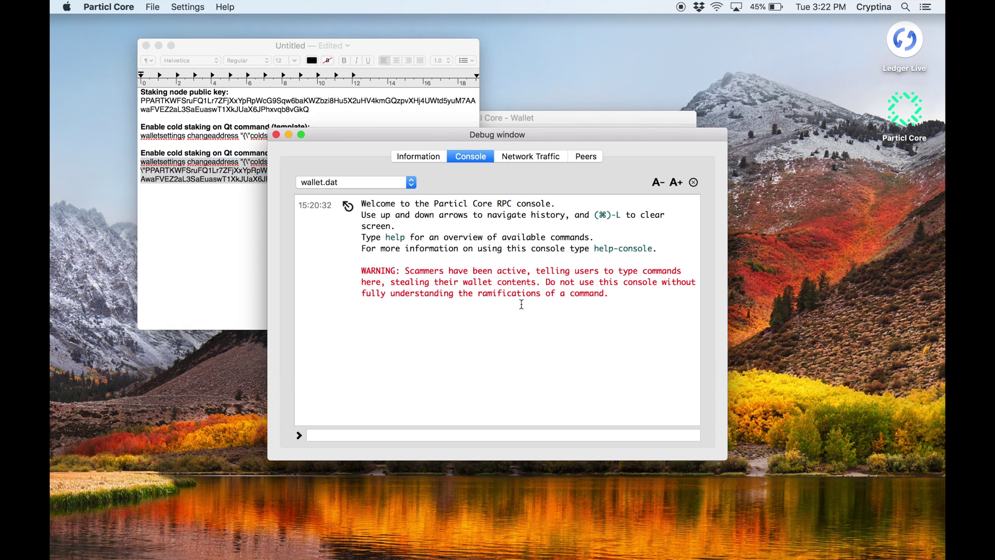
{"action": "left_click", "coordinate": [340, 437]}
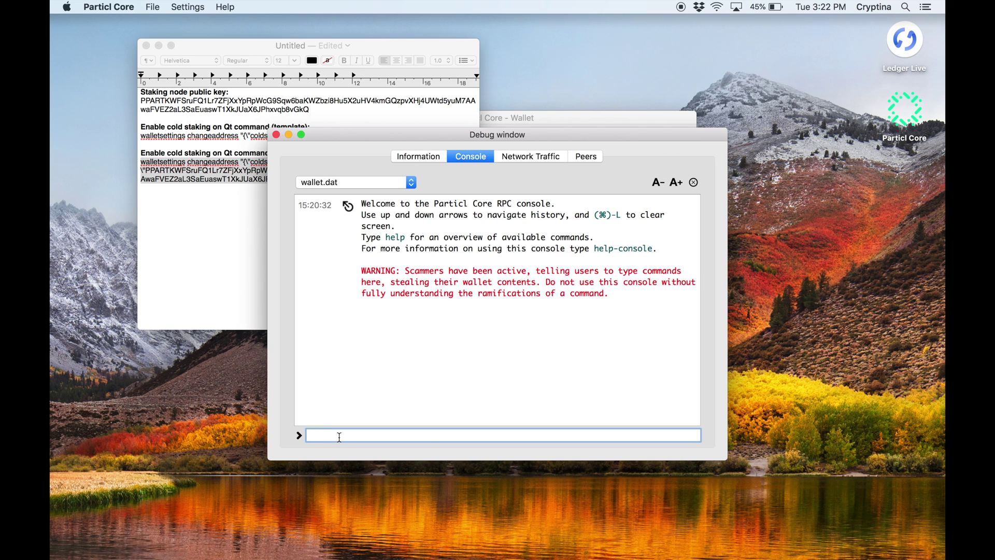
{"action": "right_click", "coordinate": [340, 437]}
{"action": "left_click", "coordinate": [364, 503]}
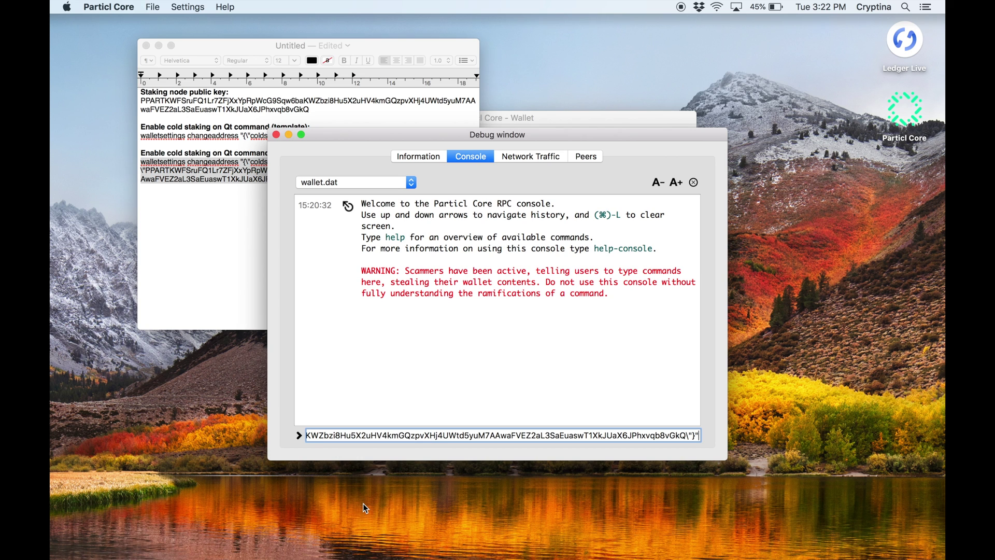
{"action": "key", "text": "Return"}
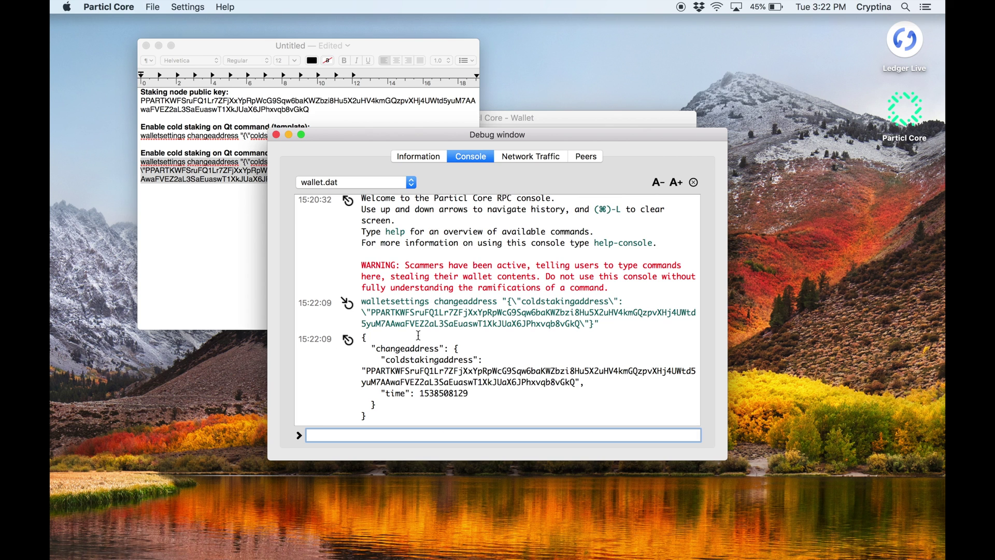
Minimise TextEdit and request a payment to a Standard 256bit address labelled 'coldstaking'
{"action": "left_click", "coordinate": [158, 46]}
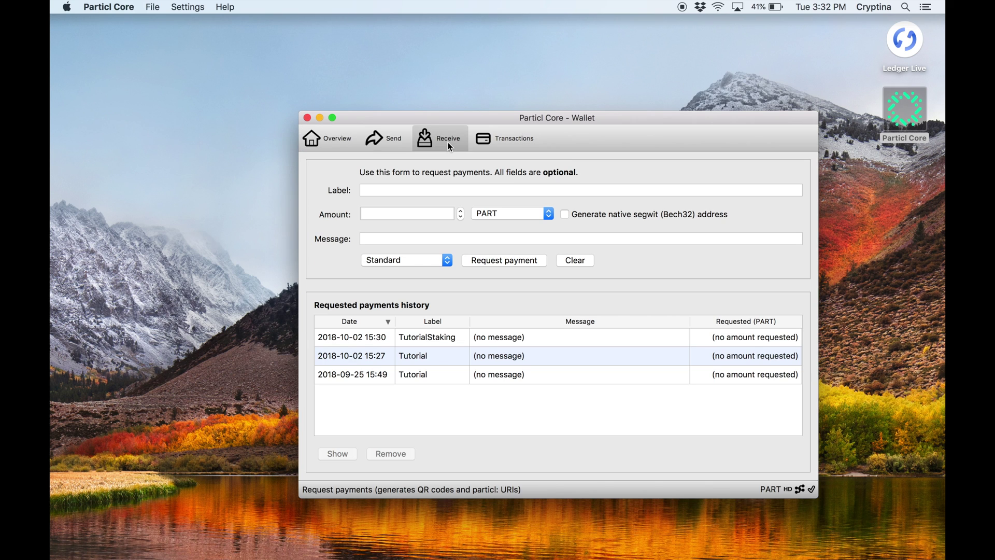
{"action": "left_click", "coordinate": [433, 259]}
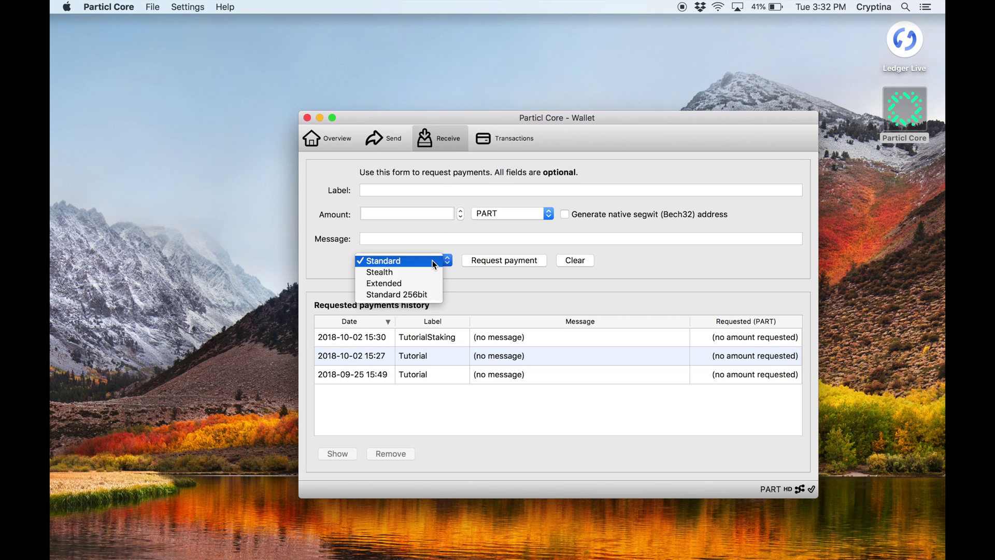
{"action": "left_click", "coordinate": [425, 294]}
{"action": "left_click", "coordinate": [383, 187]}
{"action": "type", "text": "coldstaking"}
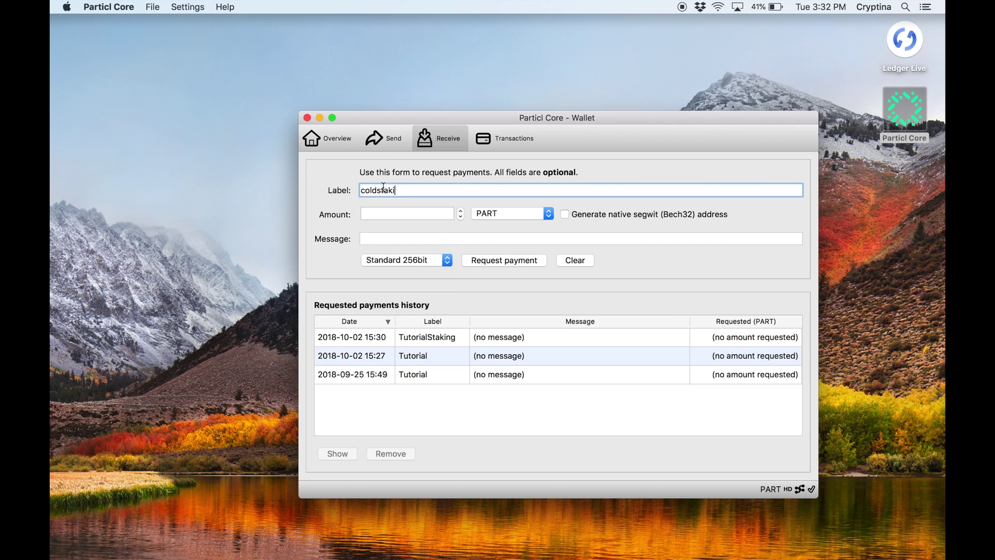
{"action": "left_click", "coordinate": [493, 259]}
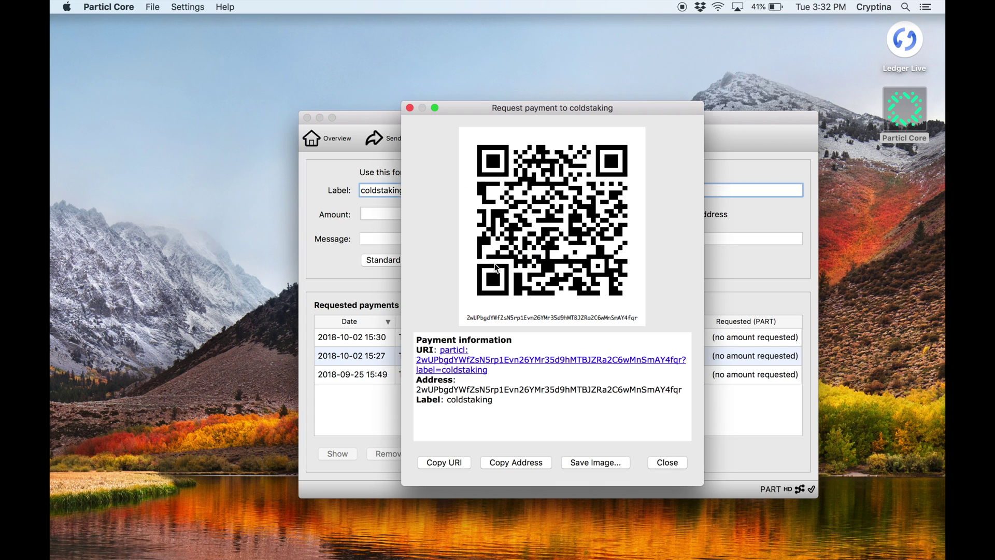
Copy the new coldstaking address
{"action": "double_click", "coordinate": [492, 390]}
{"action": "right_click", "coordinate": [492, 392]}
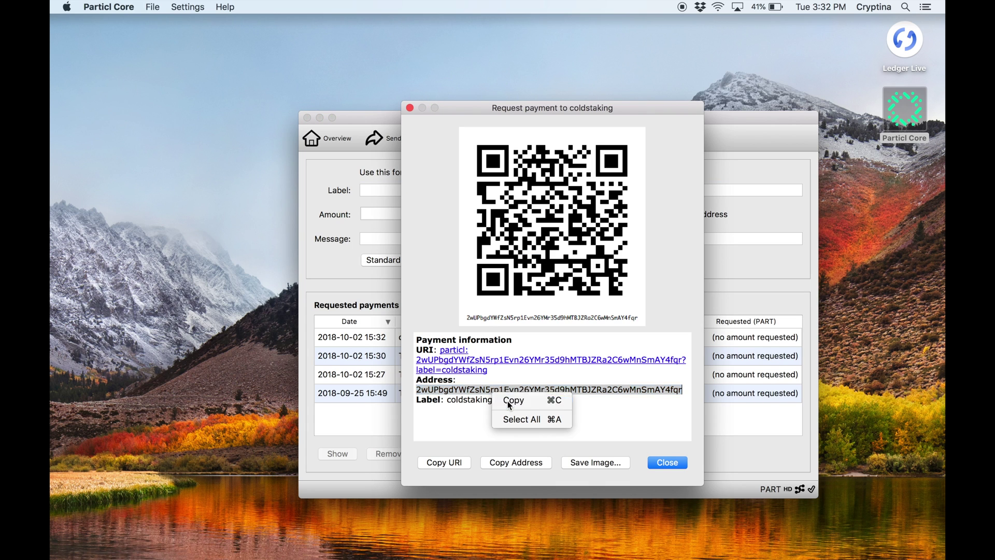
{"action": "left_click", "coordinate": [508, 400]}
From the Send page, turn on 'Enable coin control features' in Particl Core's Wallet preferences
{"action": "left_click", "coordinate": [664, 461]}
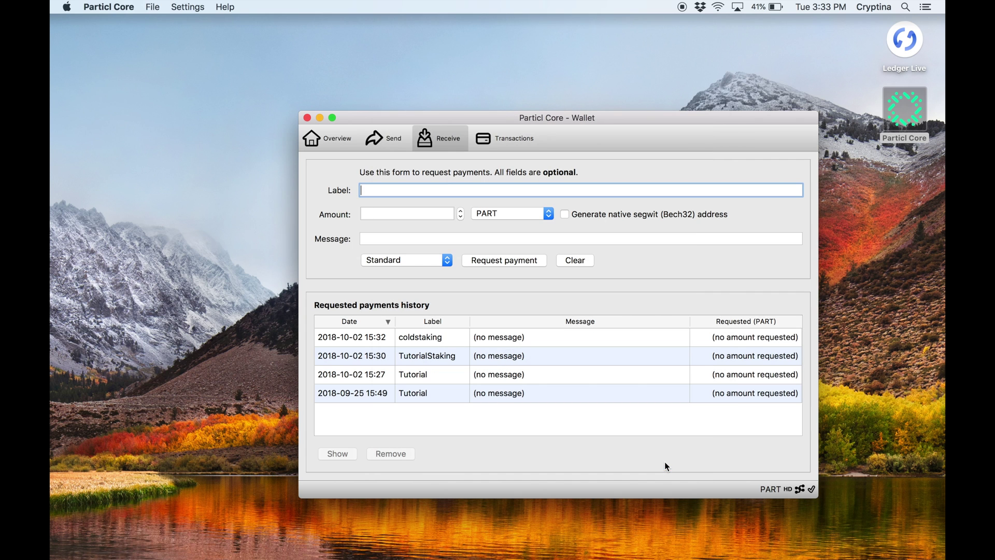
{"action": "left_click", "coordinate": [394, 139]}
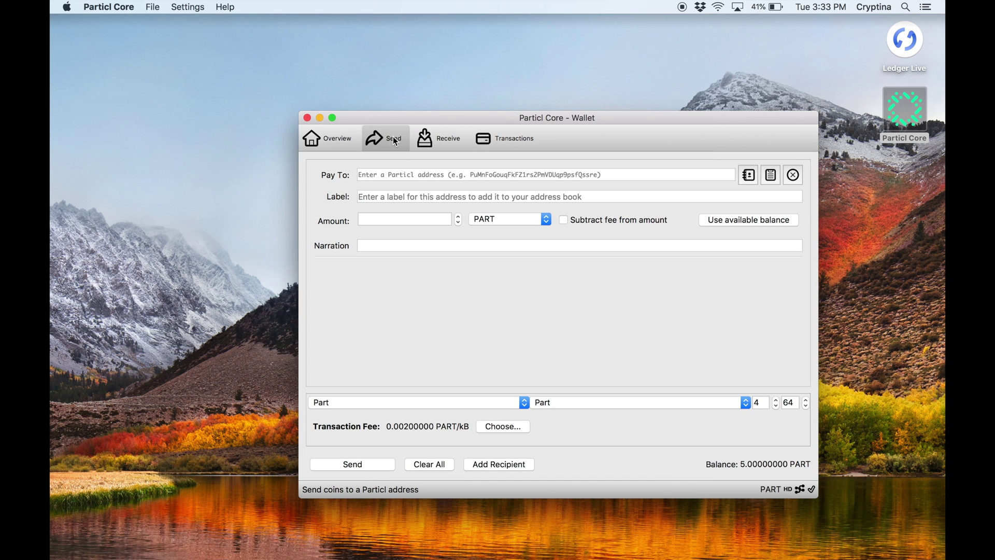
{"action": "left_click", "coordinate": [132, 6]}
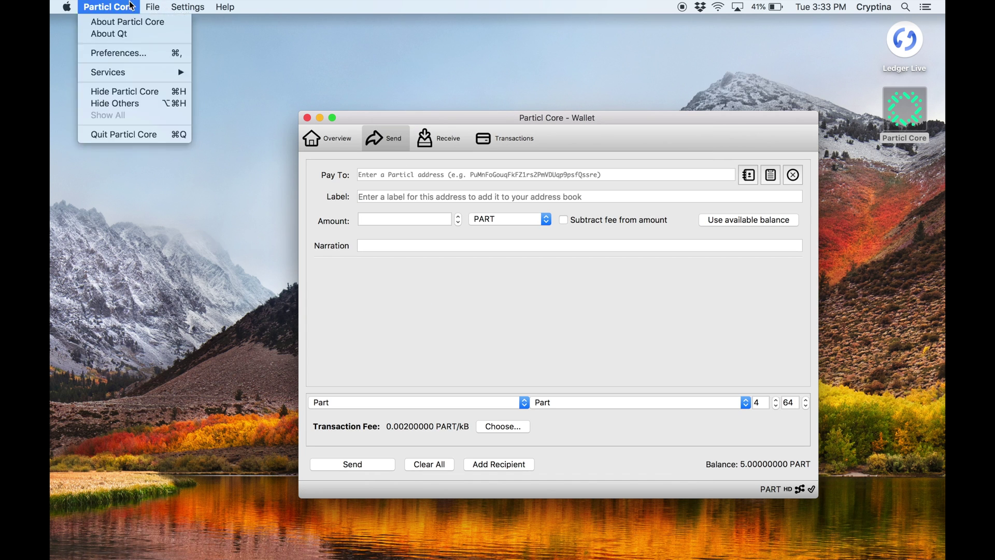
{"action": "left_click", "coordinate": [156, 52]}
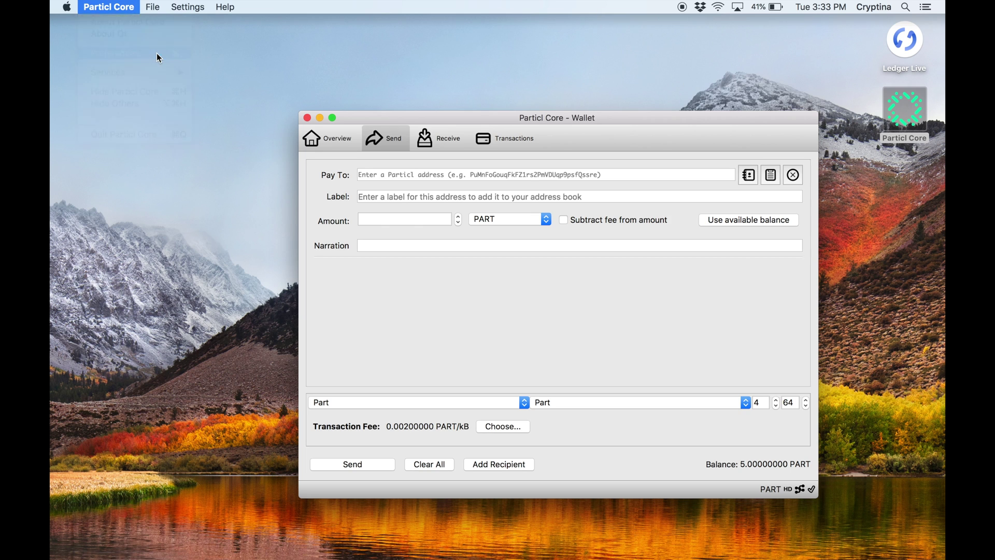
{"action": "left_click", "coordinate": [516, 178]}
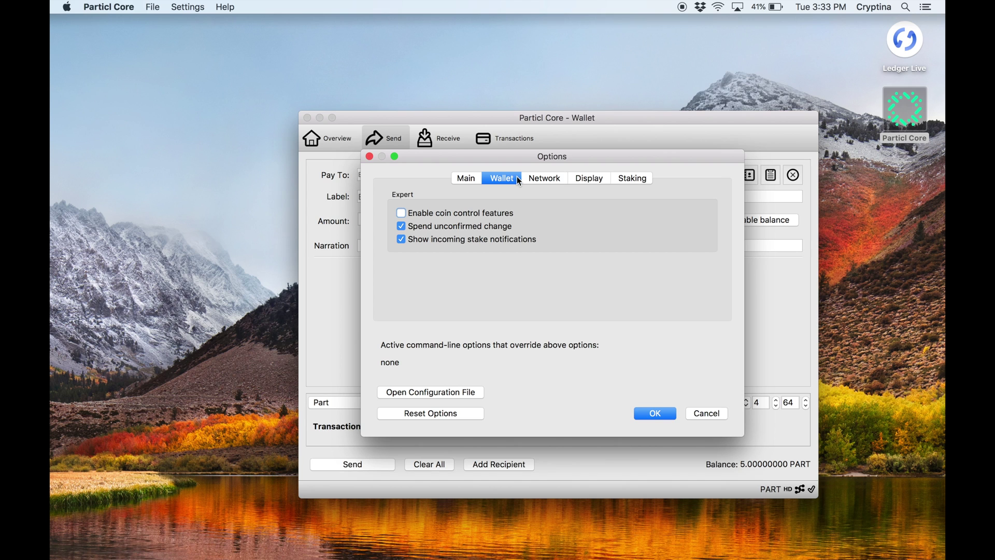
{"action": "left_click", "coordinate": [402, 215]}
{"action": "left_click", "coordinate": [640, 414]}
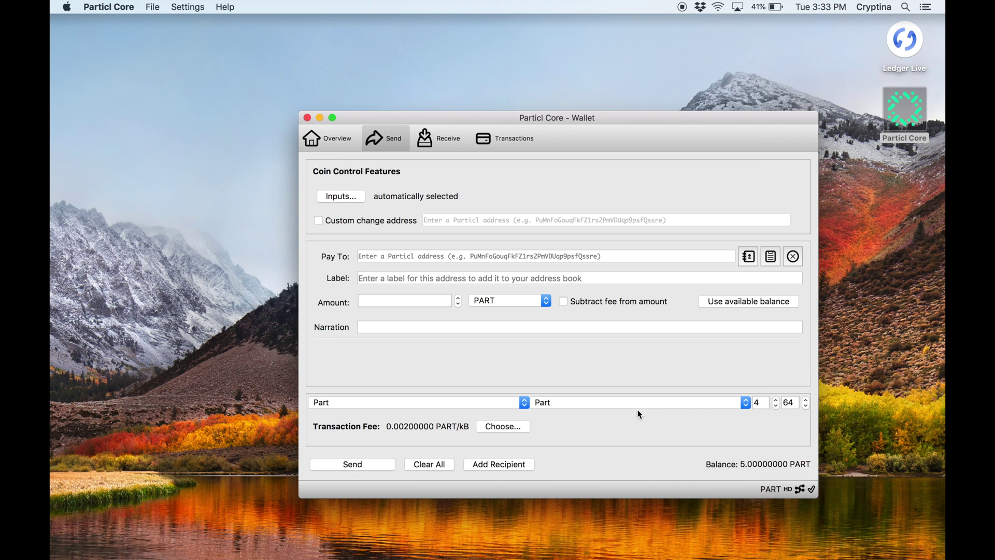
Select only the 5.00000000 PART Tutorial coin as the payment input
{"action": "left_click", "coordinate": [361, 198]}
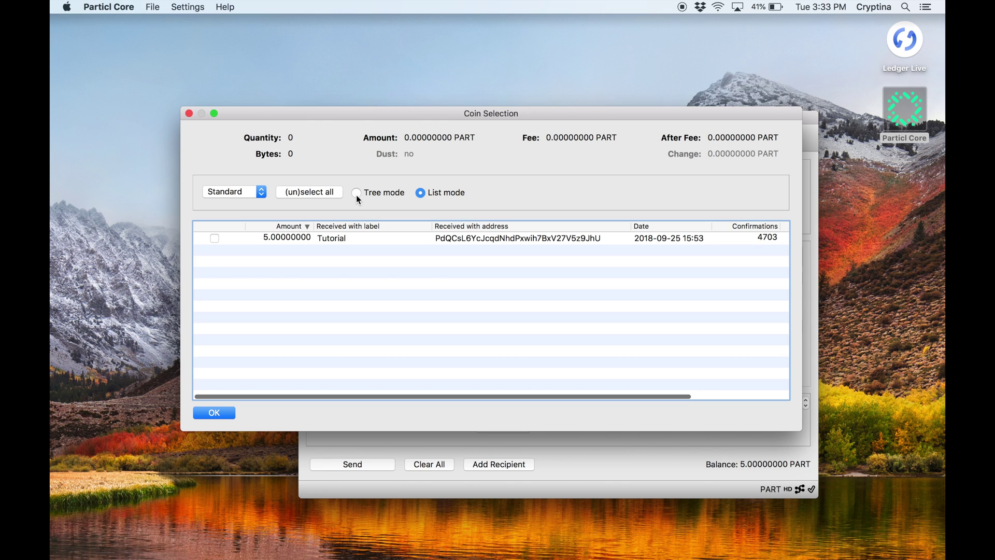
{"action": "left_click", "coordinate": [215, 238]}
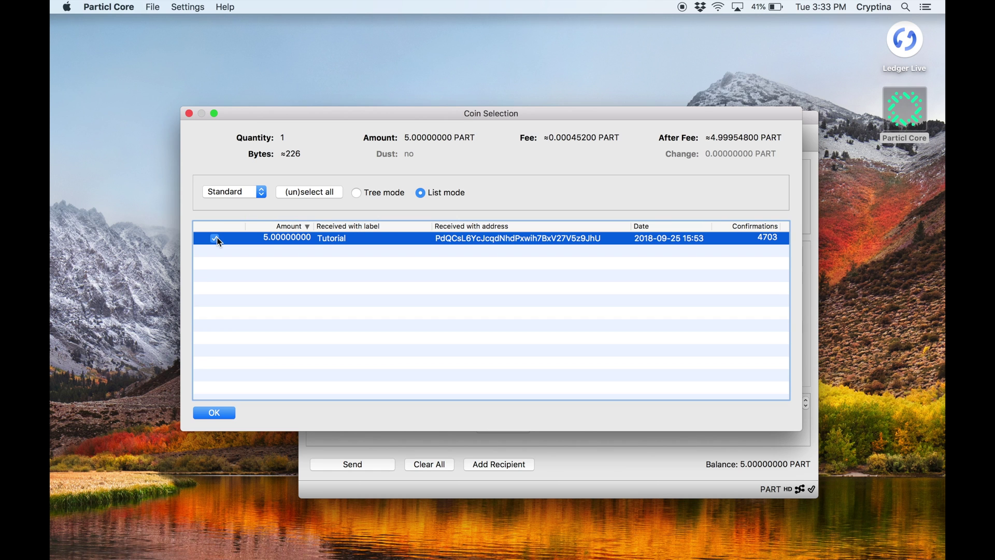
{"action": "left_click", "coordinate": [232, 414]}
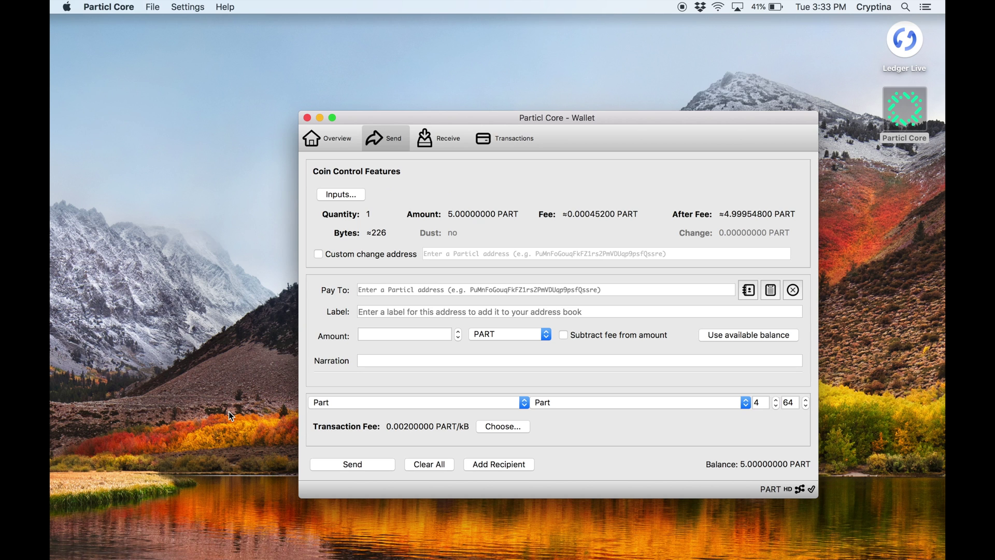
Enter an amount of 0.01 PART with the narration 'dust amount only'
{"action": "left_click", "coordinate": [370, 337]}
{"action": "type", "text": "0.01"}
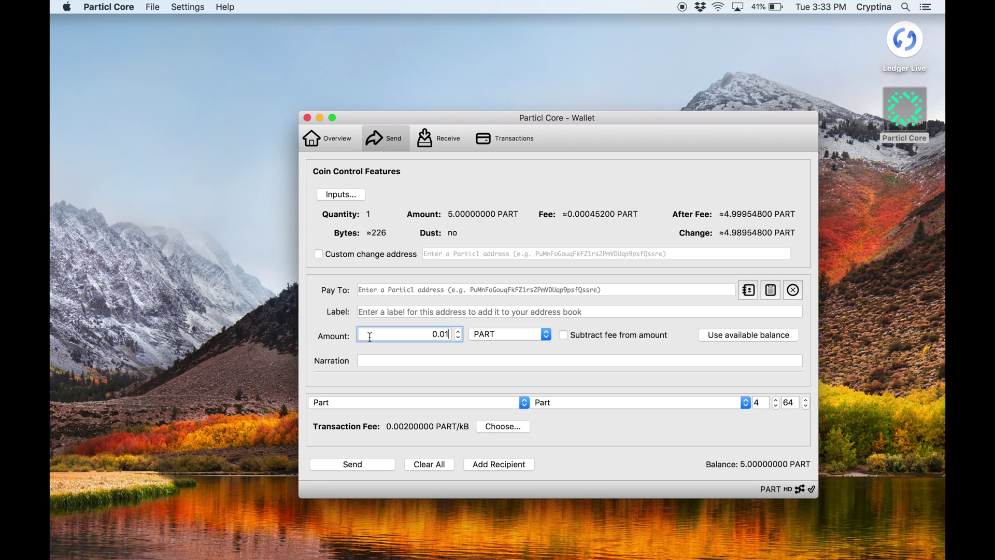
{"action": "left_click", "coordinate": [382, 358]}
{"action": "type", "text": "dust amount only"}
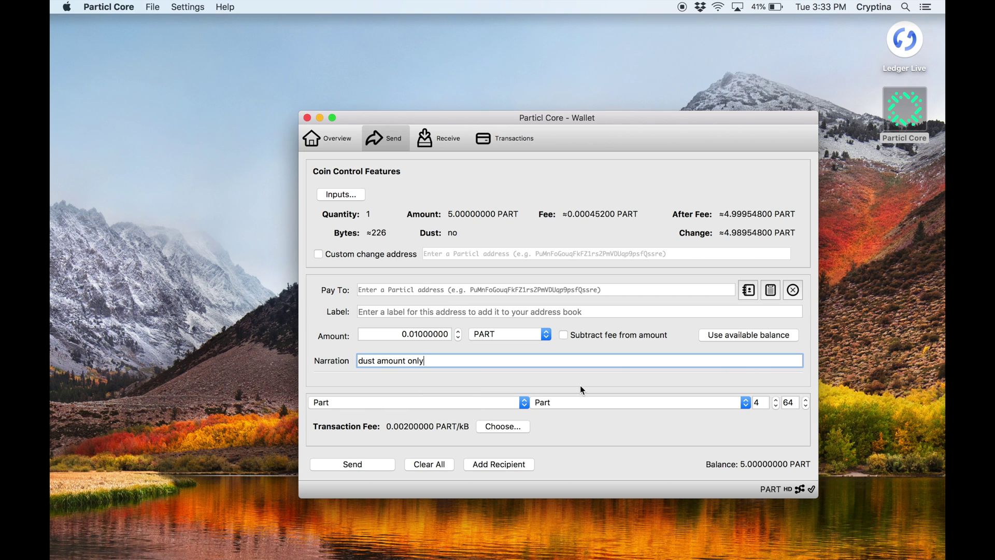
Paste the cold staking address as the recipient and submit the payment for confirmation
{"action": "left_click", "coordinate": [515, 293]}
{"action": "right_click", "coordinate": [515, 291]}
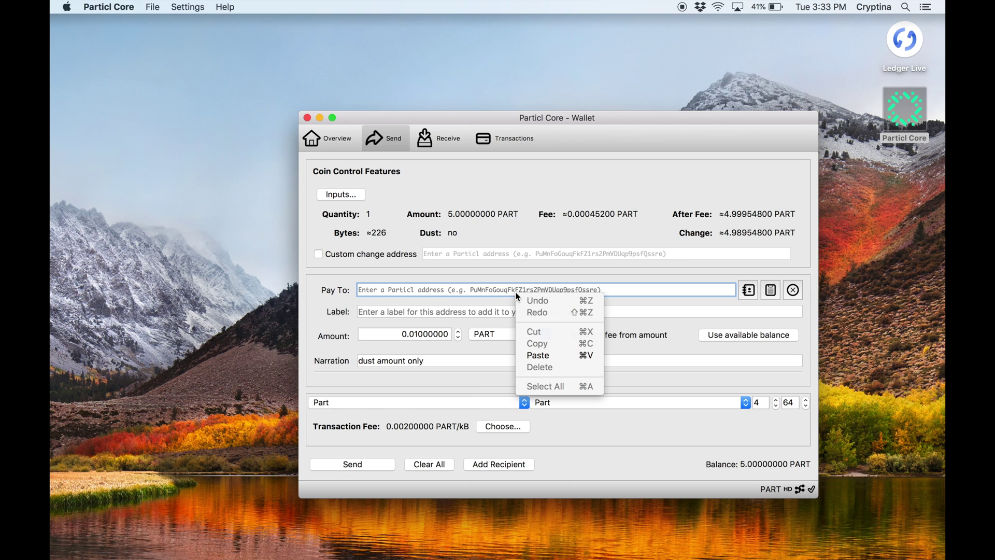
{"action": "left_click", "coordinate": [556, 356]}
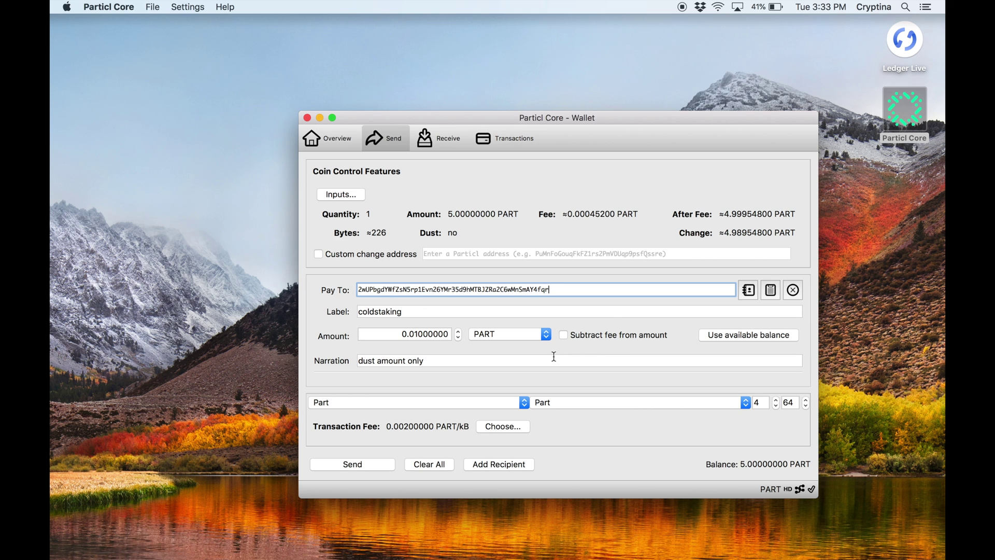
{"action": "left_click", "coordinate": [380, 466]}
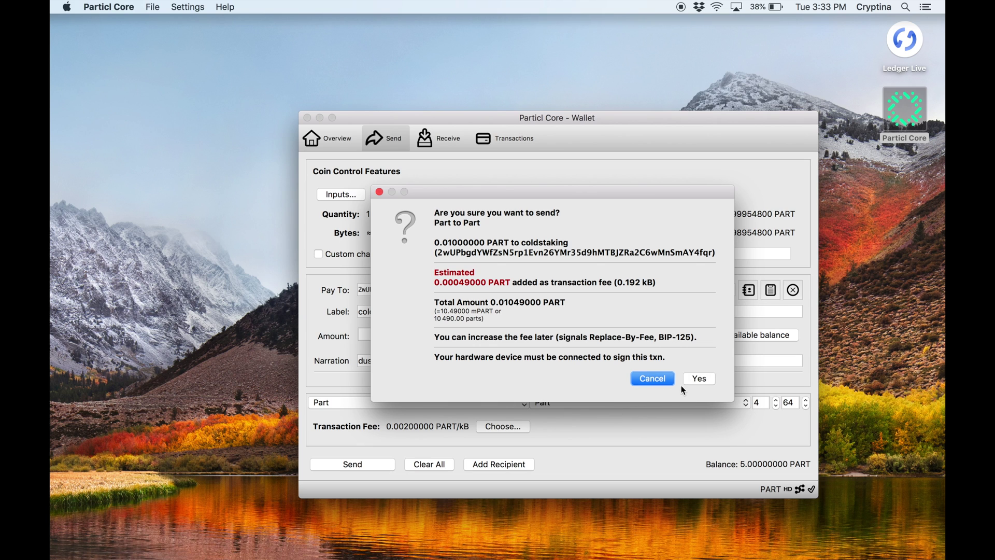
Approve the 0.01 PART send and check the Overview showing 4.99951000 PART pending
{"action": "left_click", "coordinate": [695, 380]}
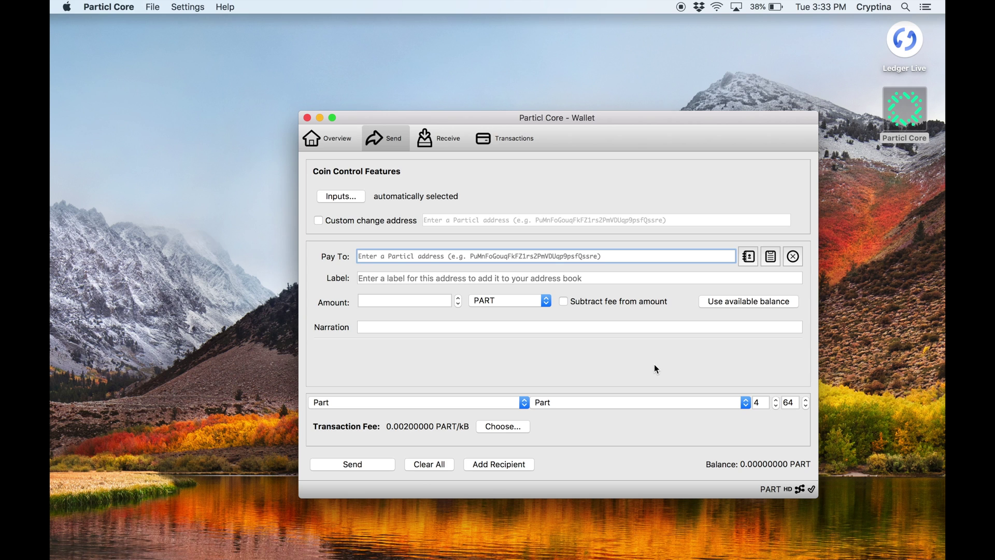
{"action": "left_click", "coordinate": [325, 140]}
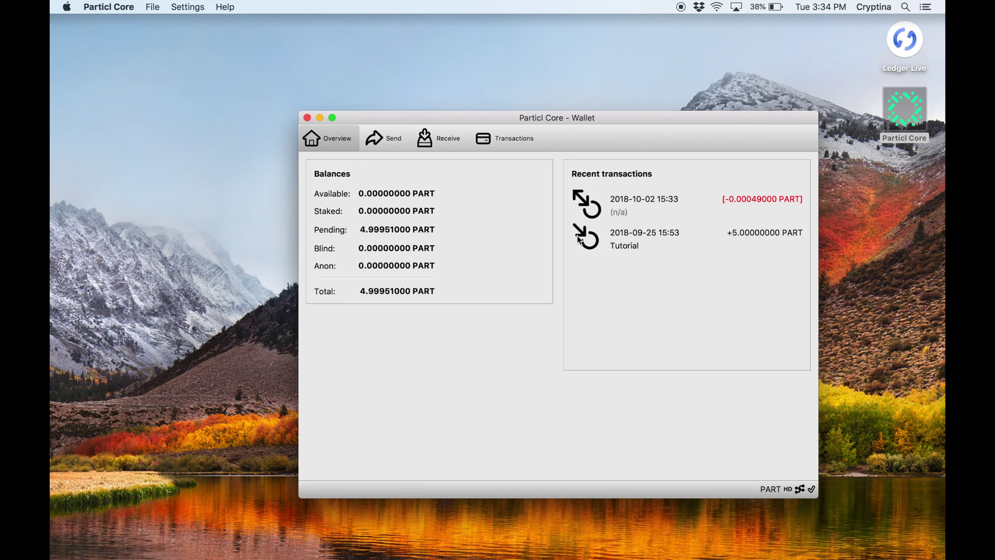
Wait on the Overview until 4.99951000 PART shows as available
{"action": "mouse_move", "coordinate": [617, 229]}
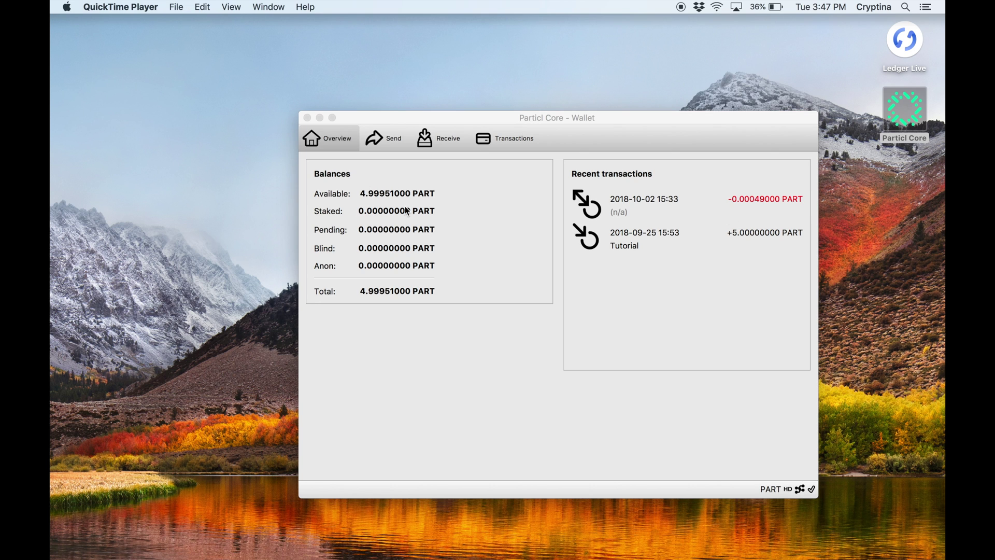
On the Send page, select both the 0.01 coldstaking coin and the 4.98951000 coin as inputs
{"action": "left_click", "coordinate": [384, 138]}
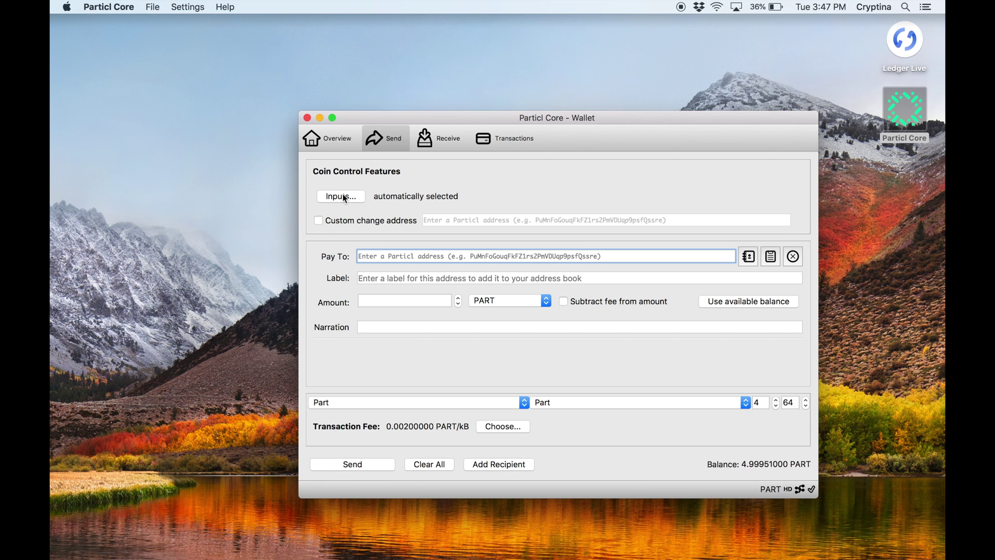
{"action": "left_click", "coordinate": [341, 196]}
{"action": "left_click", "coordinate": [214, 251]}
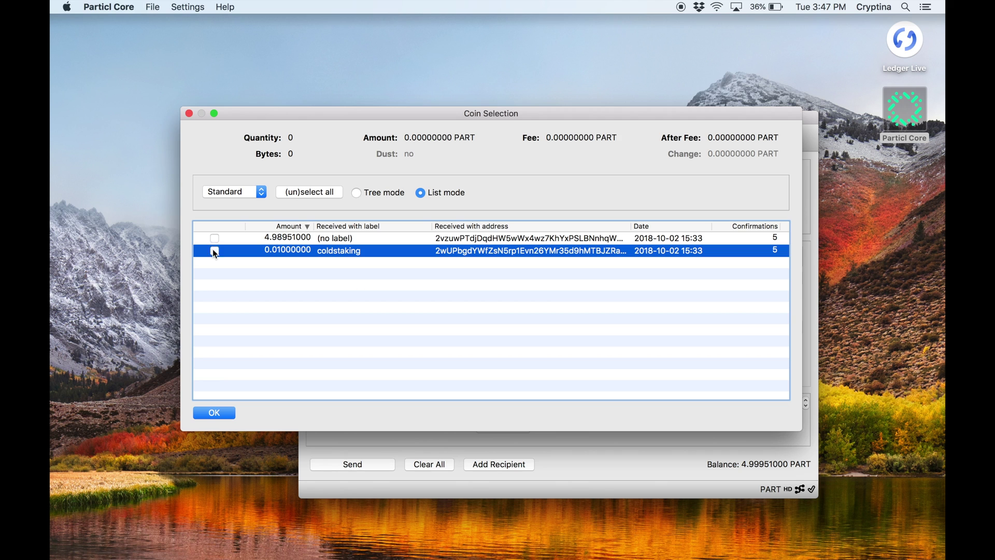
{"action": "left_click", "coordinate": [215, 237]}
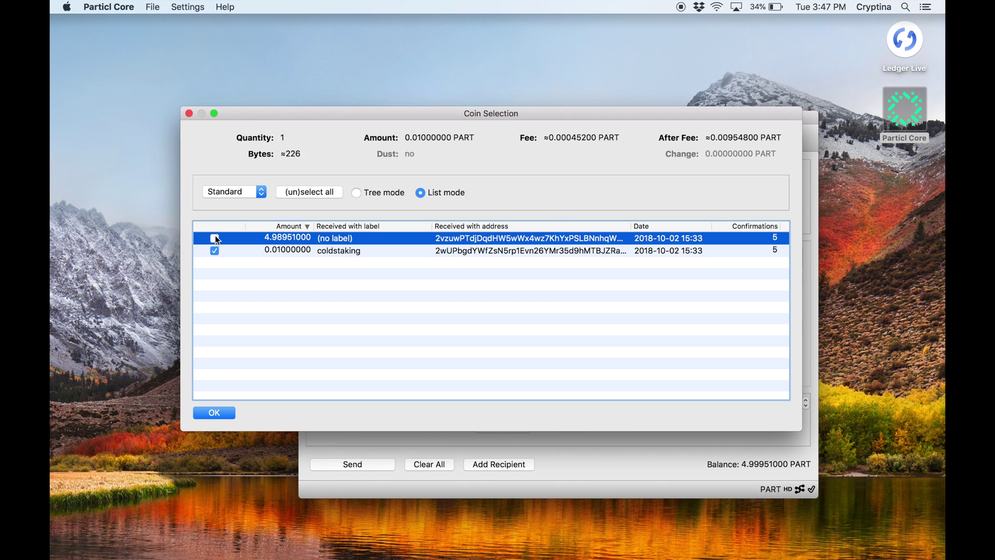
{"action": "left_click", "coordinate": [224, 413]}
Send 4.99951000 PART to the pasted destination address with the fee subtracted from the amount
{"action": "right_click", "coordinate": [394, 294]}
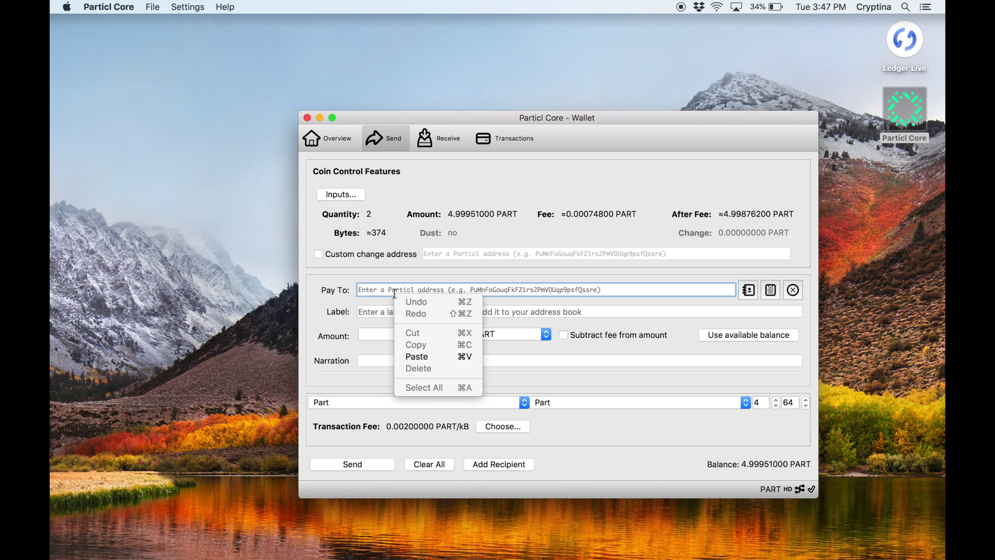
{"action": "left_click", "coordinate": [433, 358]}
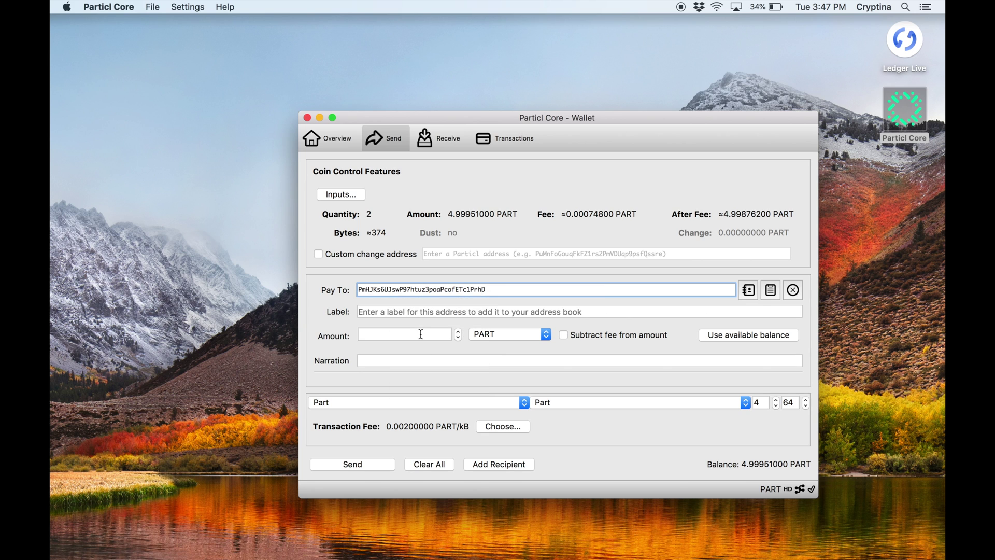
{"action": "left_click", "coordinate": [420, 334]}
{"action": "double_click", "coordinate": [476, 211]}
{"action": "key", "text": "super+c"}
{"action": "left_click", "coordinate": [409, 331]}
{"action": "type", "text": "4."}
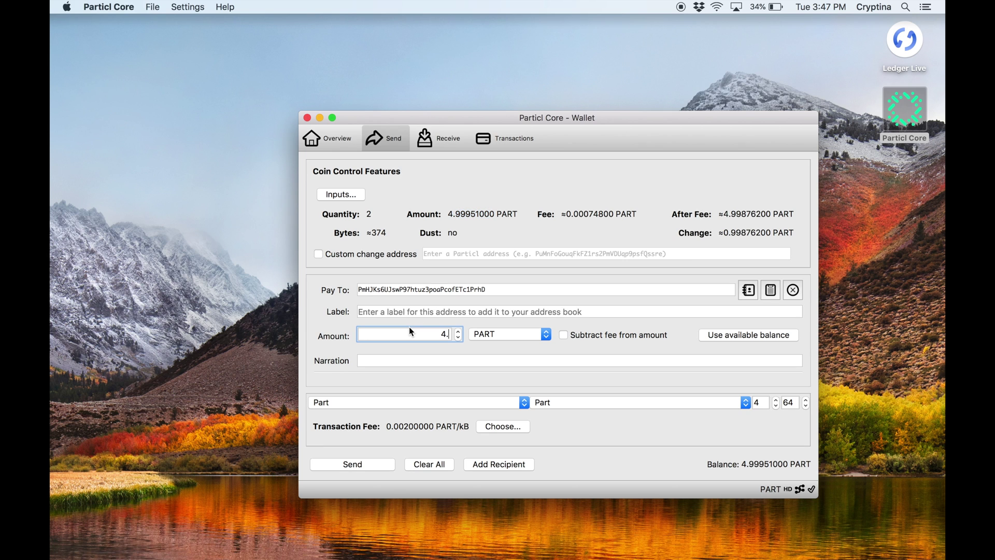
{"action": "key", "text": "super+v"}
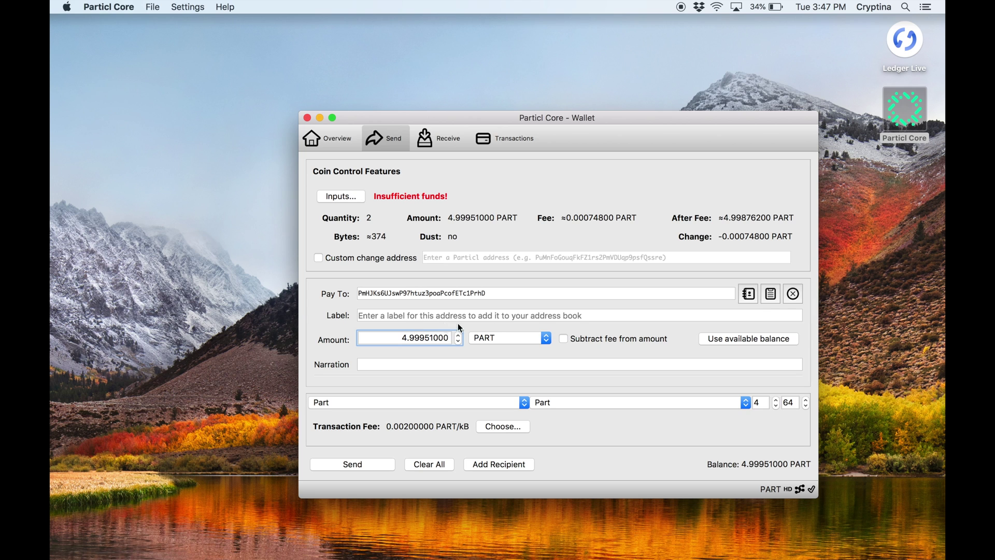
{"action": "left_click", "coordinate": [564, 338]}
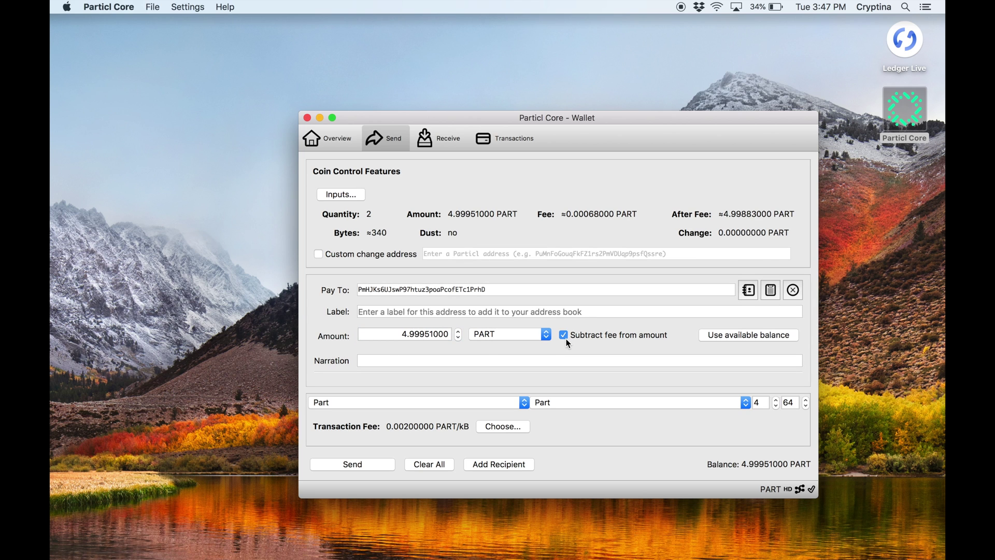
{"action": "left_click", "coordinate": [372, 463]}
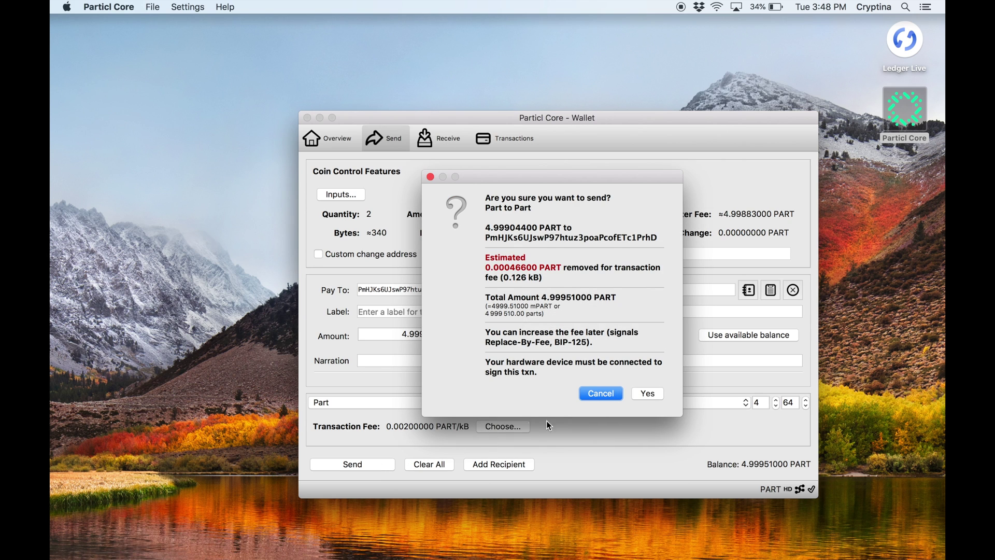
Approve the full-balance send and verify the Overview shows all balances at 0.00000000 PART
{"action": "left_click", "coordinate": [645, 394]}
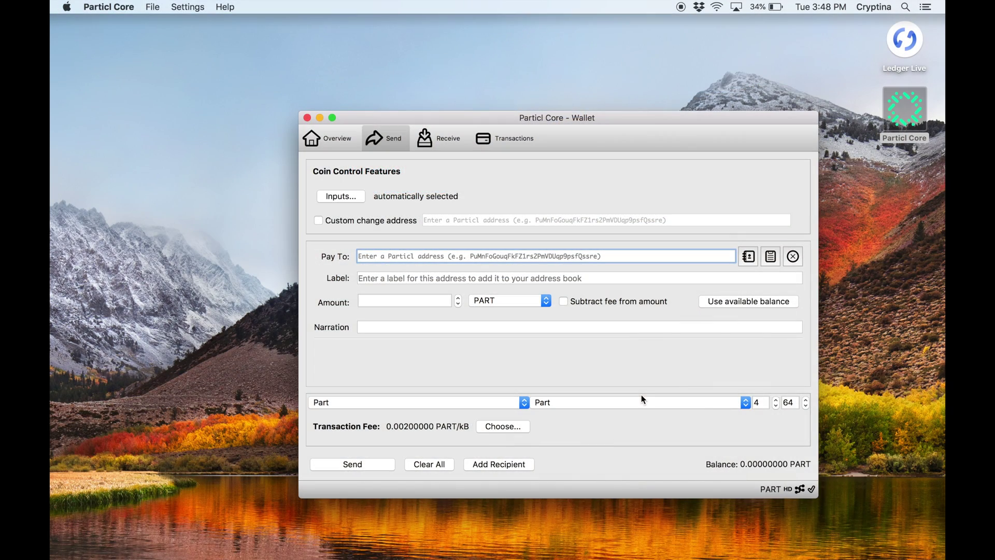
{"action": "left_click", "coordinate": [338, 140]}
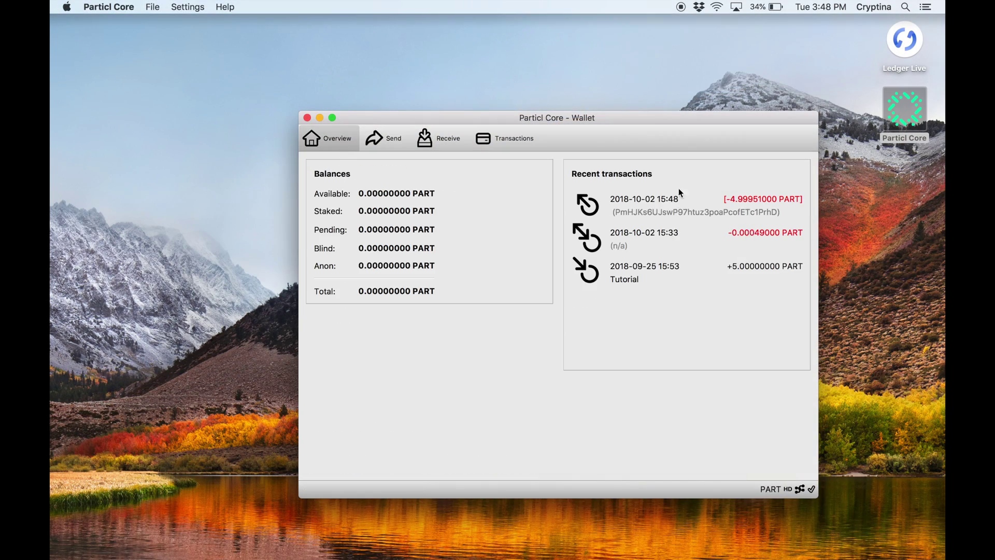